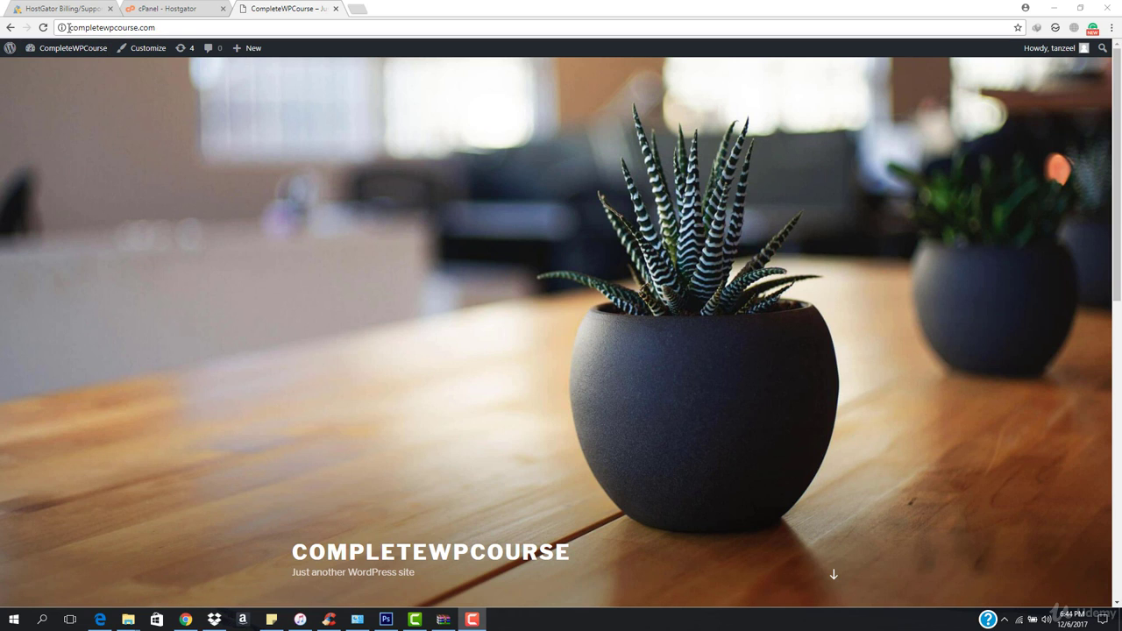
Return to the cPanel home page and open the Subdomains page
{"action": "left_click", "coordinate": [69, 27]}
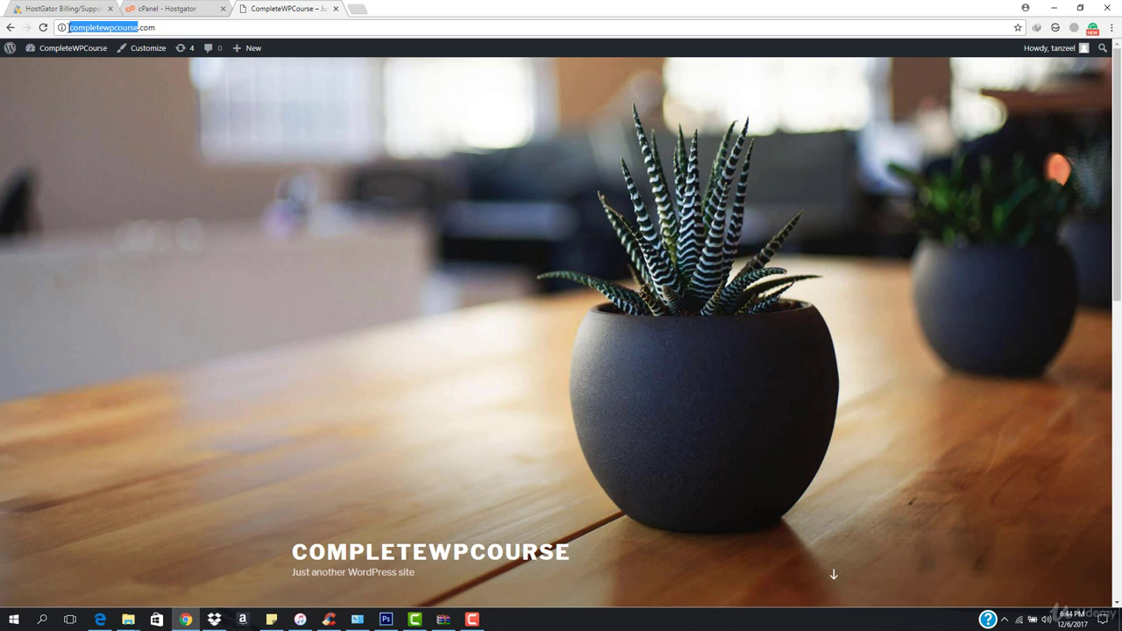
{"action": "left_click", "coordinate": [141, 166]}
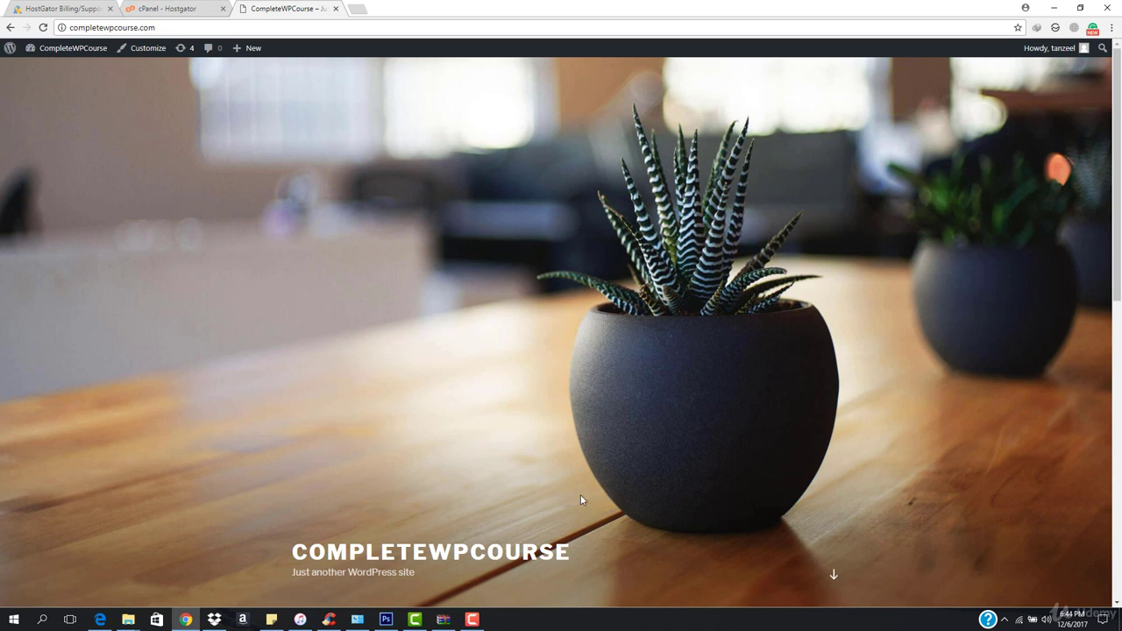
{"action": "left_click", "coordinate": [166, 5]}
{"action": "left_click", "coordinate": [68, 55]}
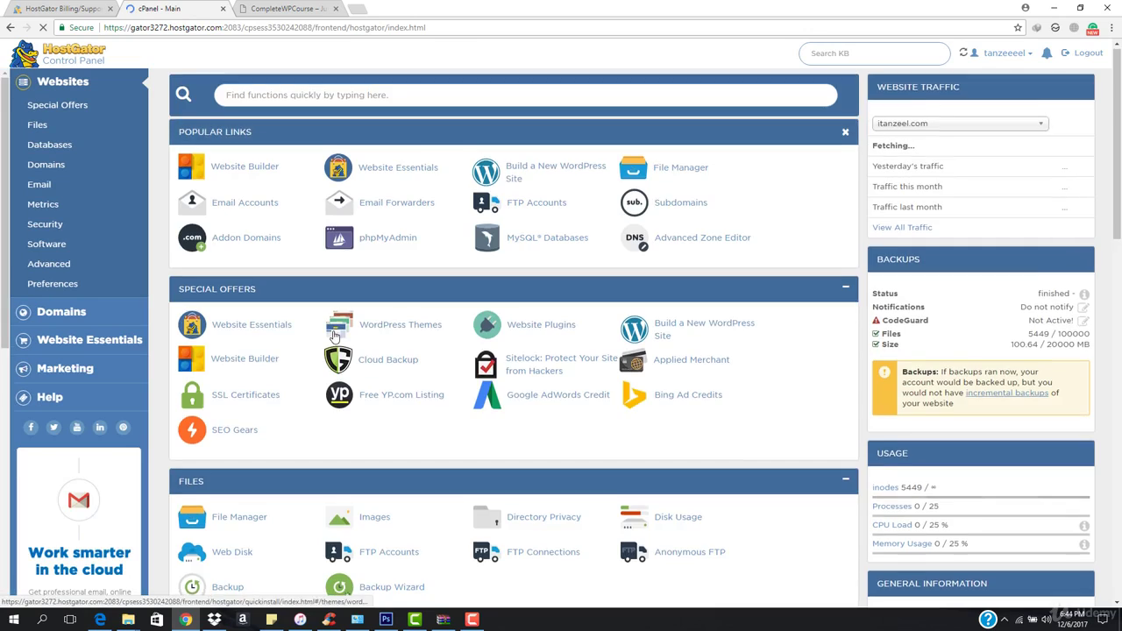
{"action": "scroll", "coordinate": [333, 337], "scroll_direction": "down", "scroll_amount": 4}
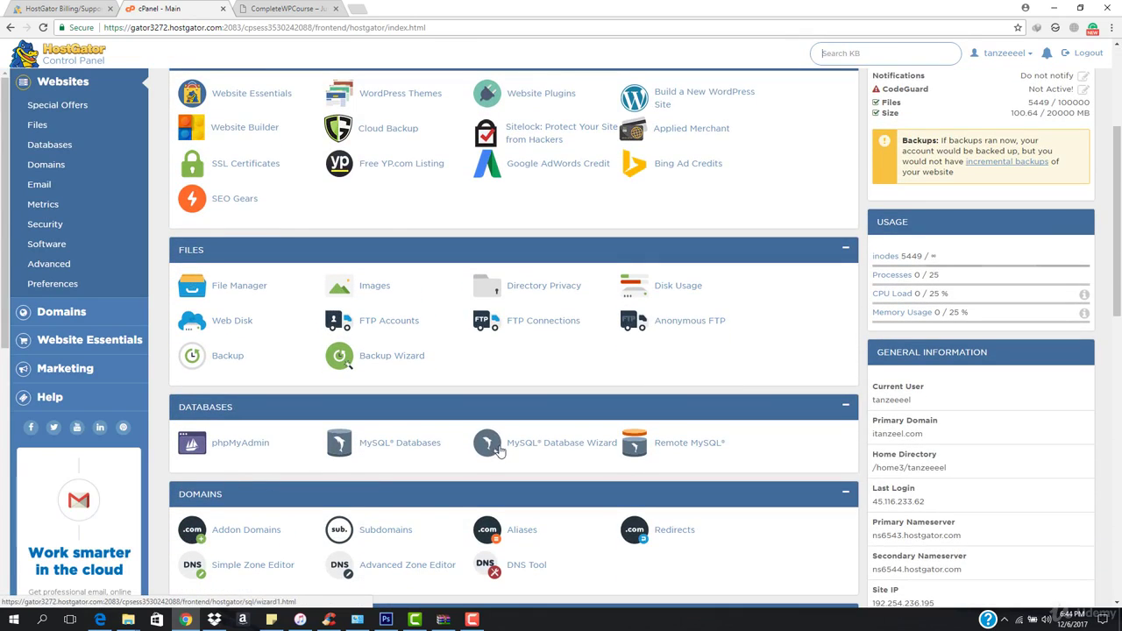
{"action": "scroll", "coordinate": [390, 476], "scroll_direction": "down", "scroll_amount": 1}
{"action": "left_click", "coordinate": [390, 474]}
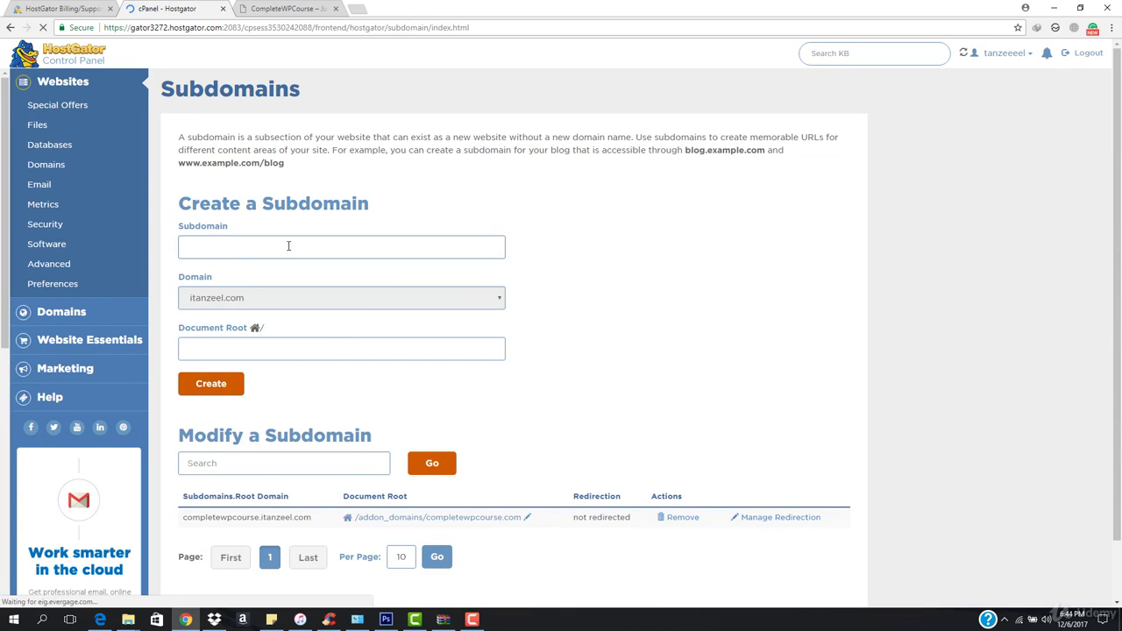
Create subdomain s1 on completewpcourse.com with document root sub_domains/s1.completewpcourse.com
{"action": "left_click", "coordinate": [302, 247]}
{"action": "type", "text": "s1"}
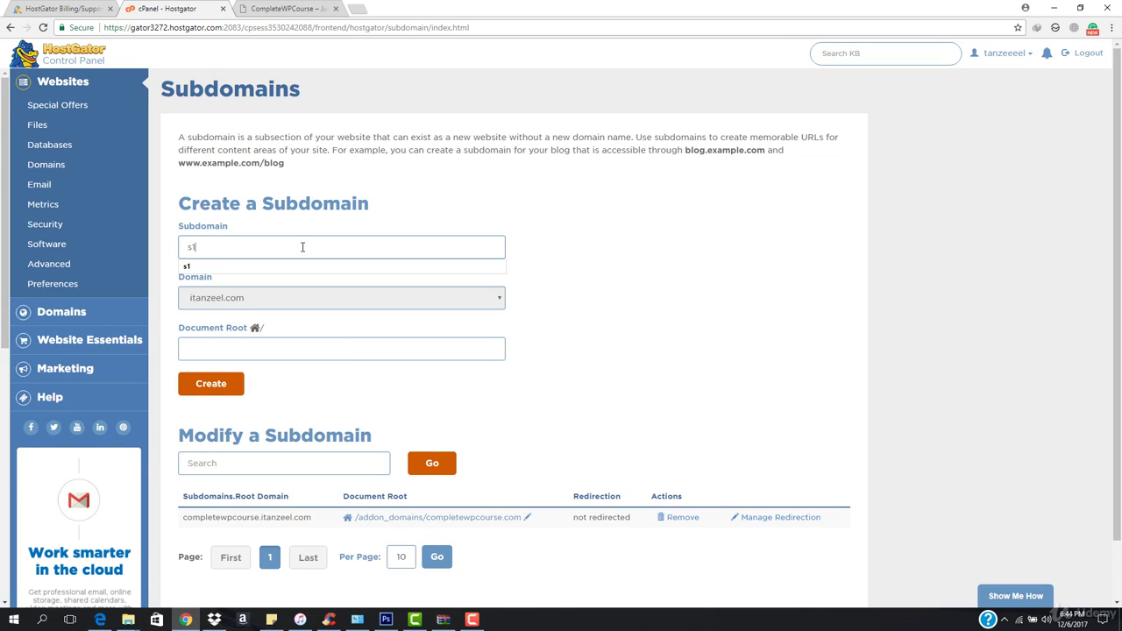
{"action": "left_click", "coordinate": [304, 303]}
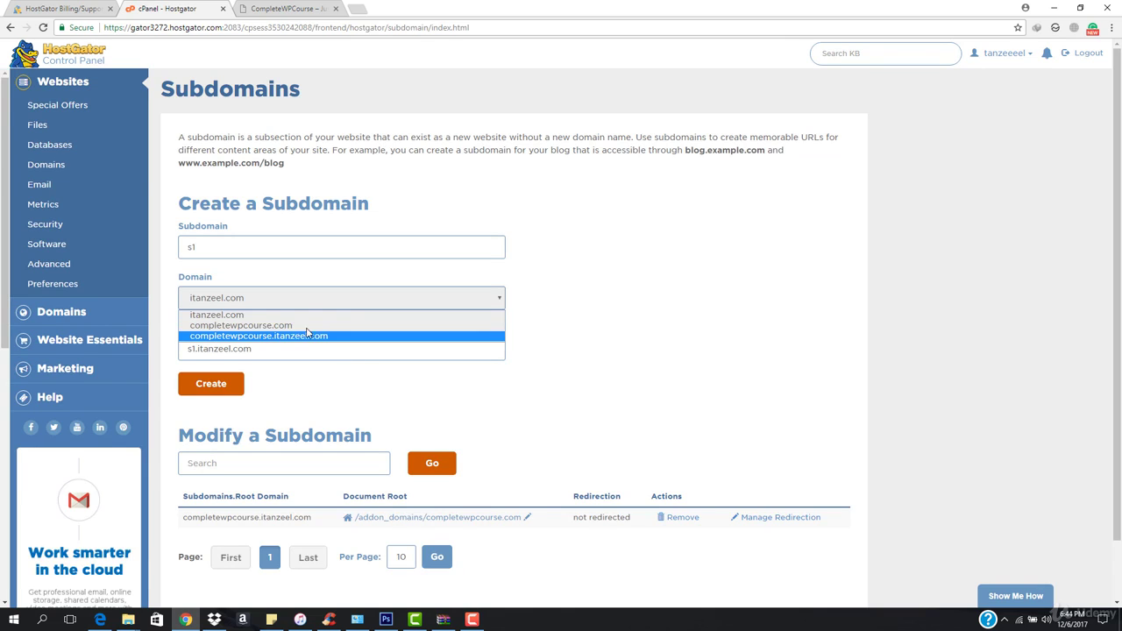
{"action": "left_click", "coordinate": [310, 325]}
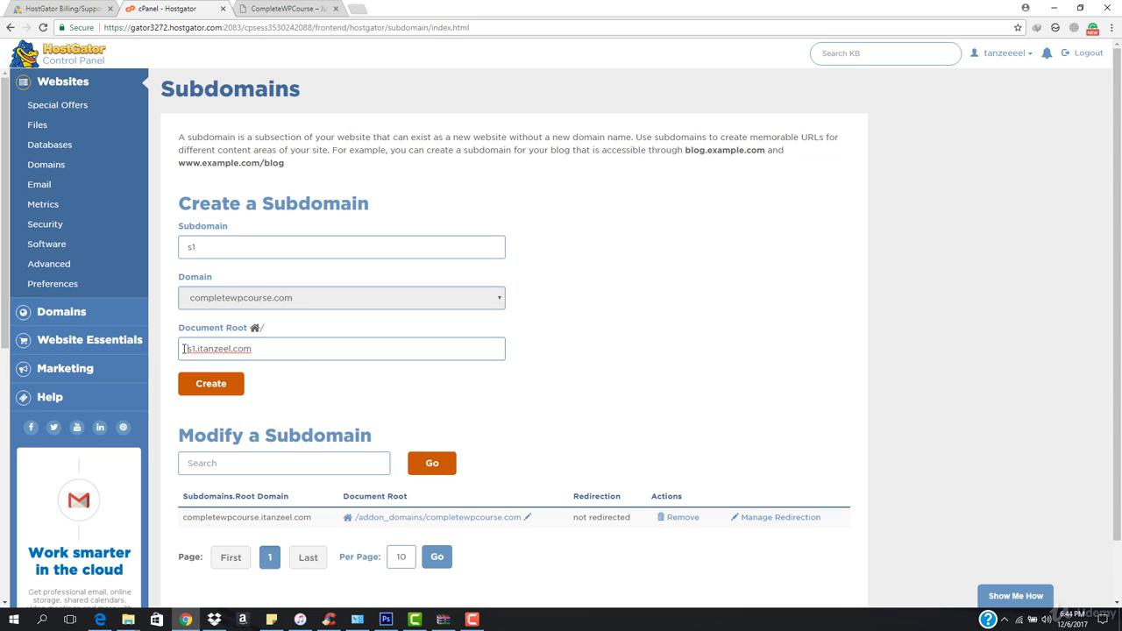
{"action": "left_click", "coordinate": [184, 349]}
{"action": "type", "text": "sub_domains/"}
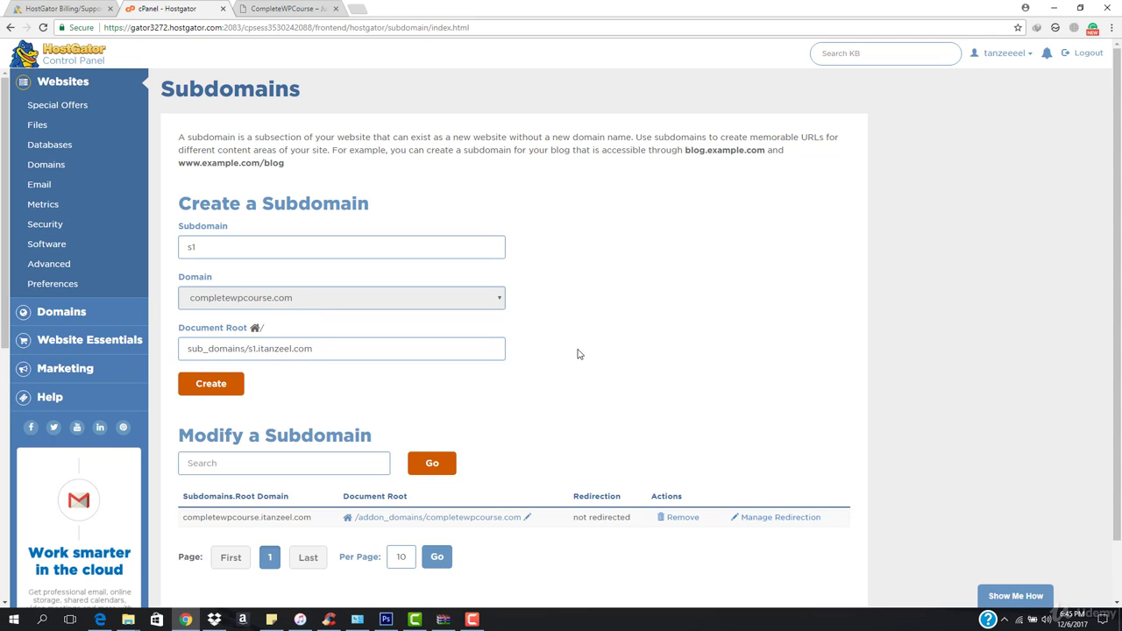
{"action": "left_click_drag", "start_coordinate": [259, 351], "coordinate": [285, 352]}
{"action": "type", "text": "completewpcours"}
{"action": "left_click", "coordinate": [220, 395]}
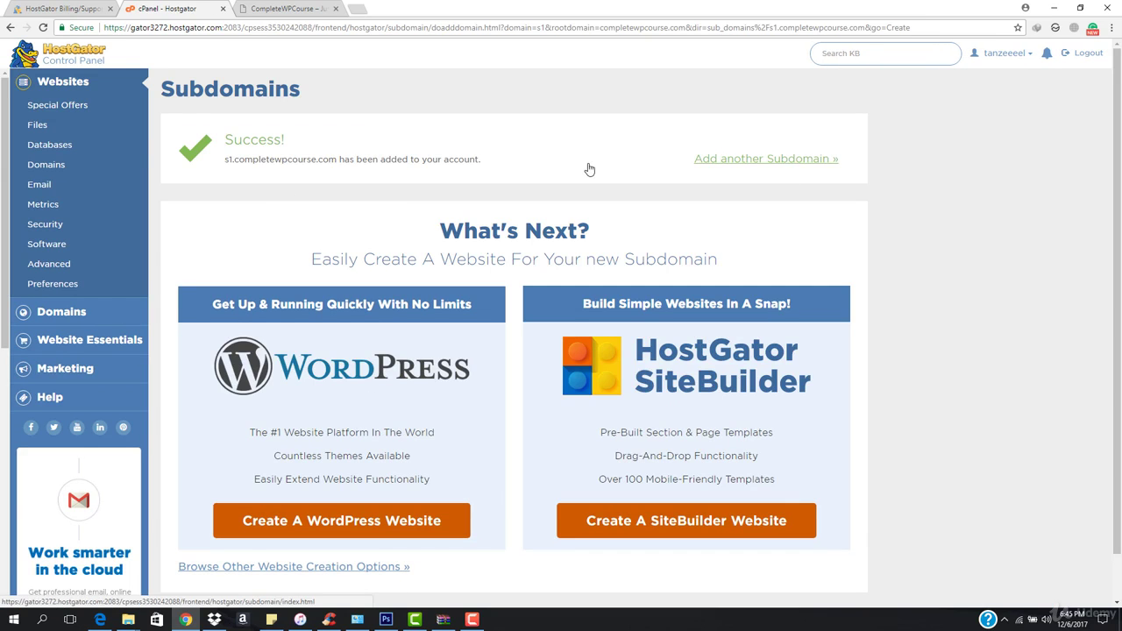
Open File Manager and navigate into sub_domains/s1.completewpcourse.com
{"action": "left_click", "coordinate": [38, 126]}
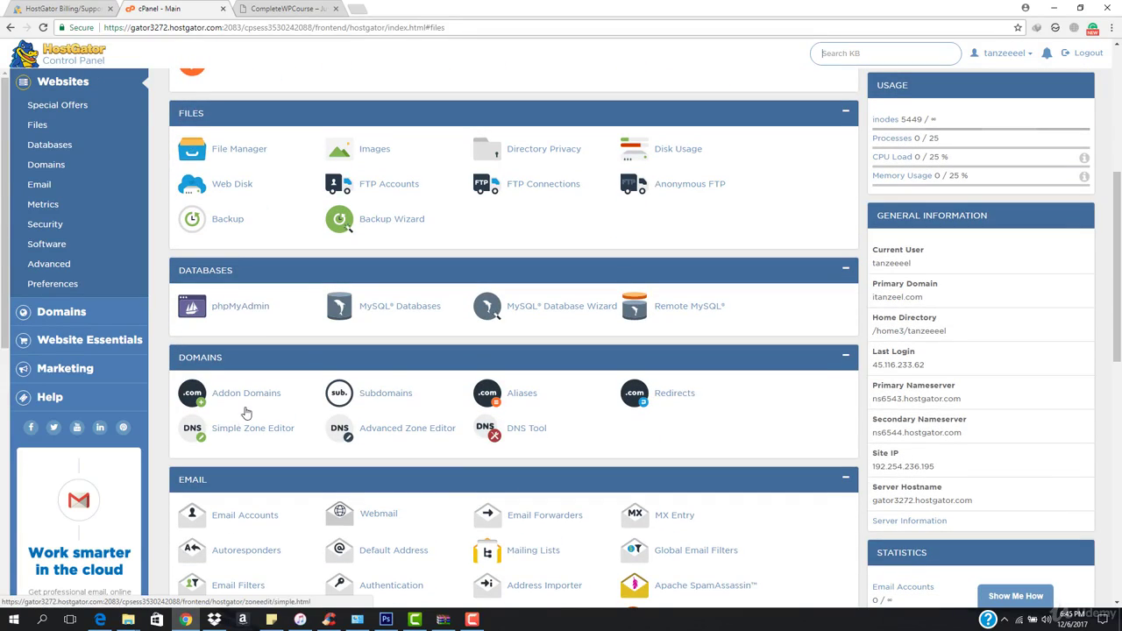
{"action": "left_click", "coordinate": [260, 150]}
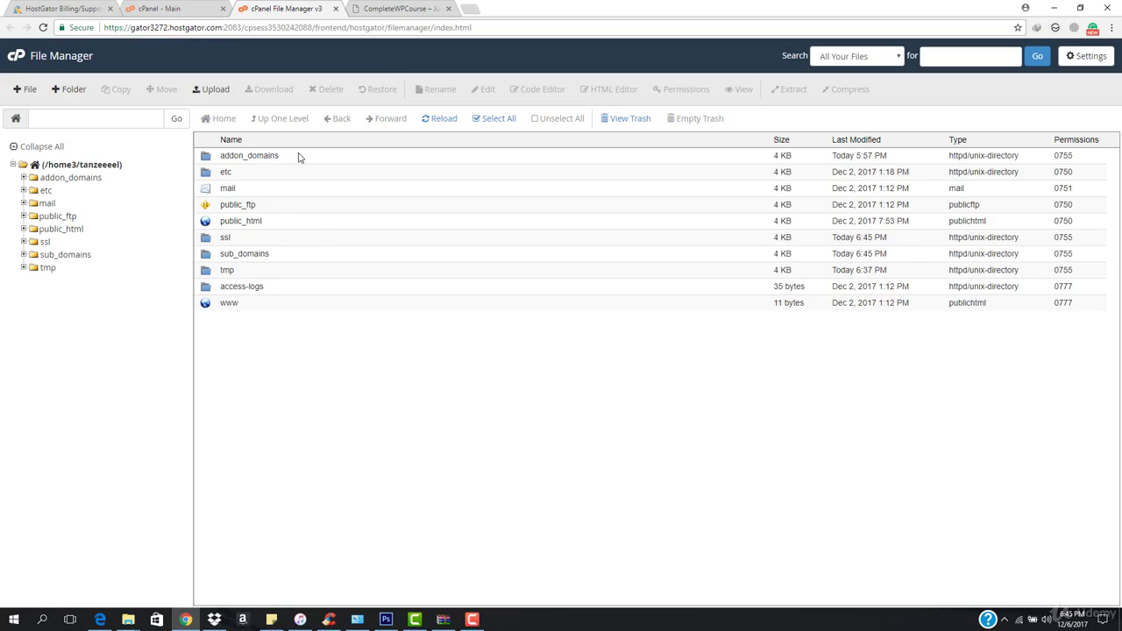
{"action": "double_click", "coordinate": [294, 254]}
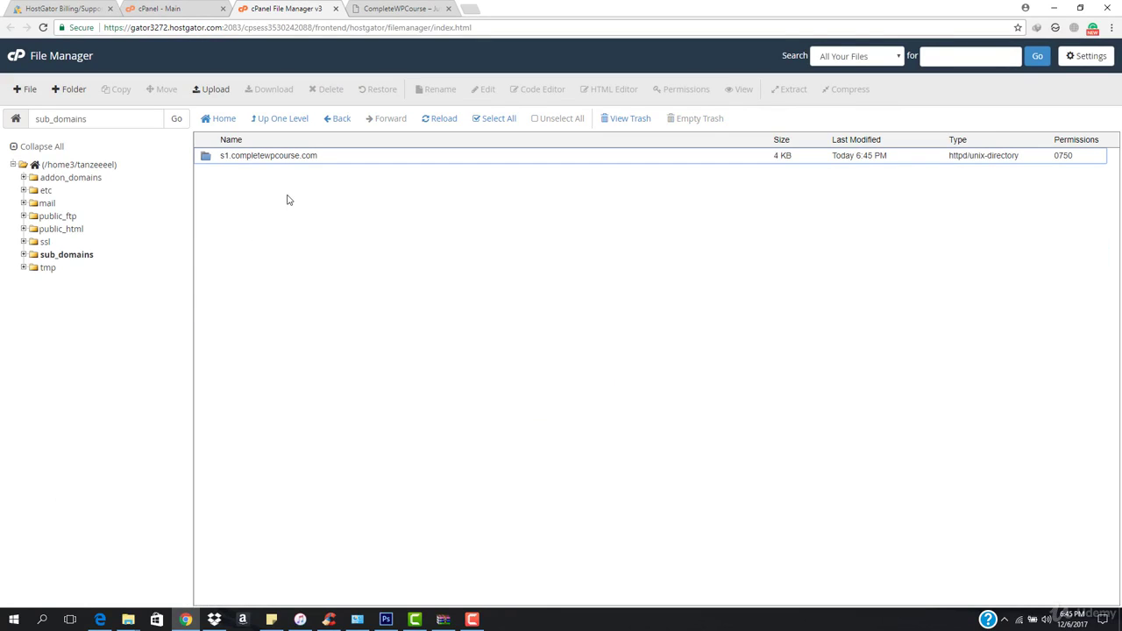
{"action": "double_click", "coordinate": [336, 156]}
Bring up the New File dialog in that folder, then cancel without creating a file
{"action": "right_click", "coordinate": [304, 235]}
{"action": "left_click", "coordinate": [270, 201]}
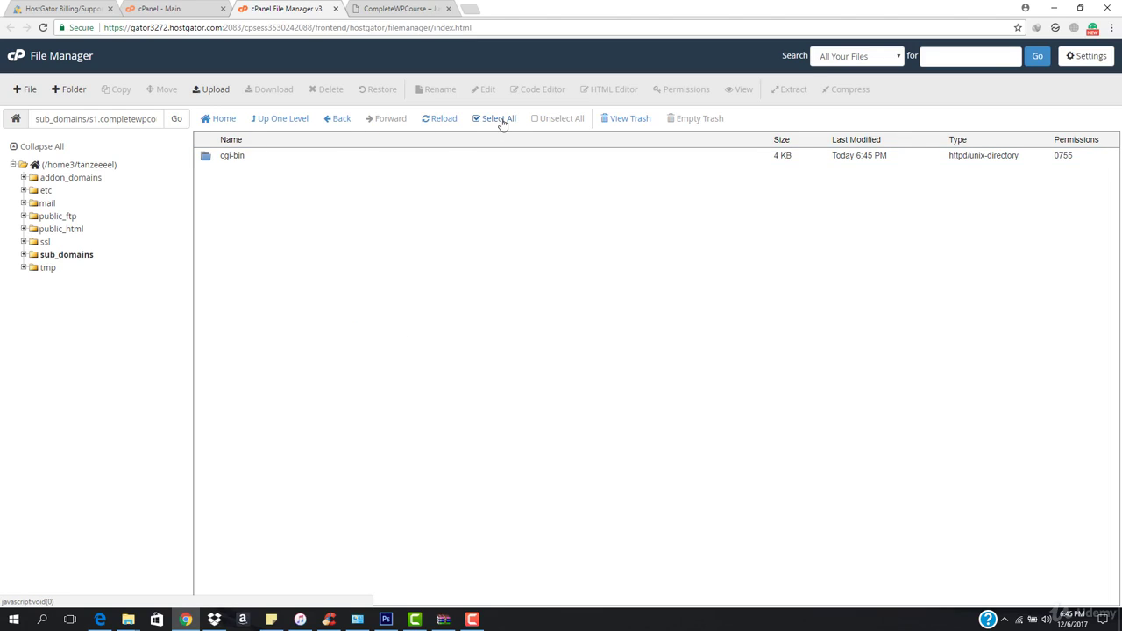
{"action": "left_click", "coordinate": [24, 88]}
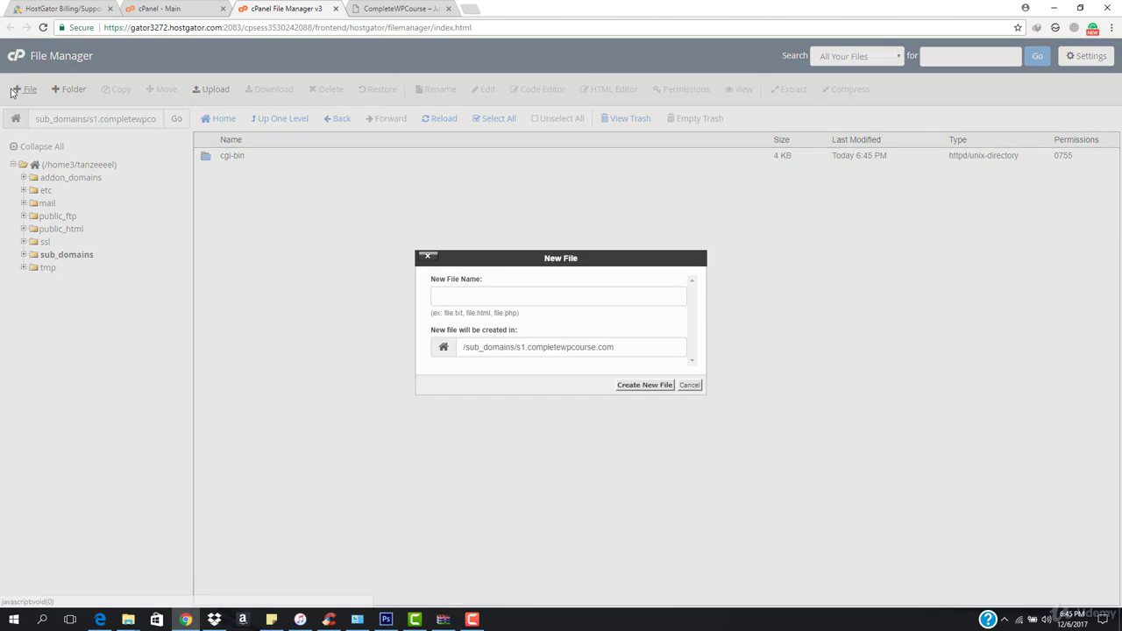
{"action": "left_click", "coordinate": [690, 385]}
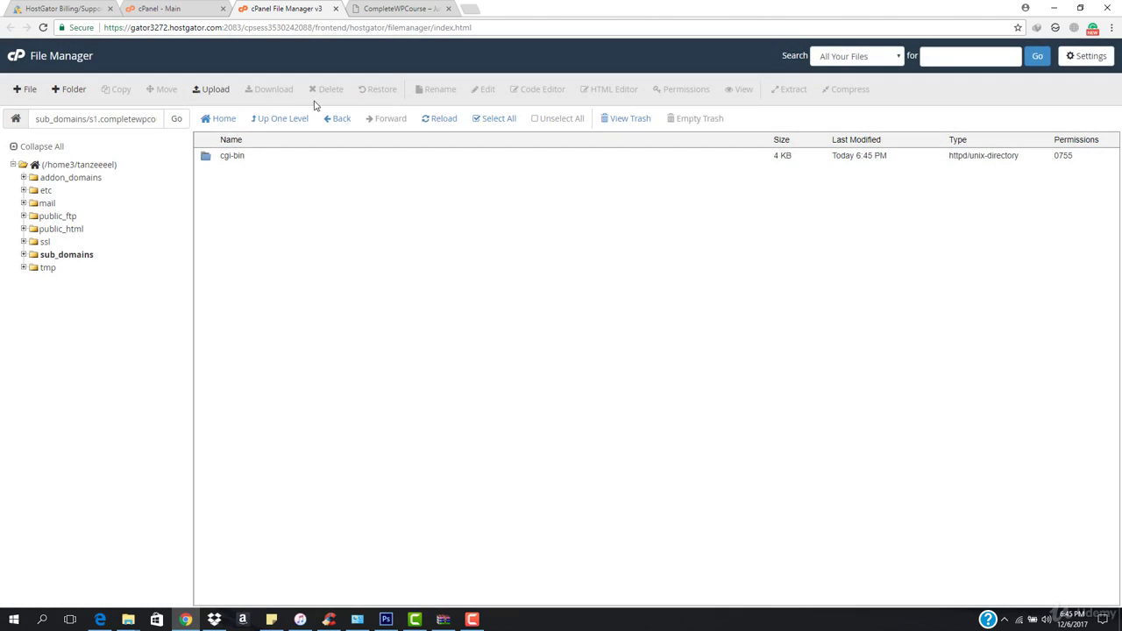
Upload wordpress.zip (8.41 MB) into the s1 folder and return to its file listing
{"action": "left_click", "coordinate": [213, 90]}
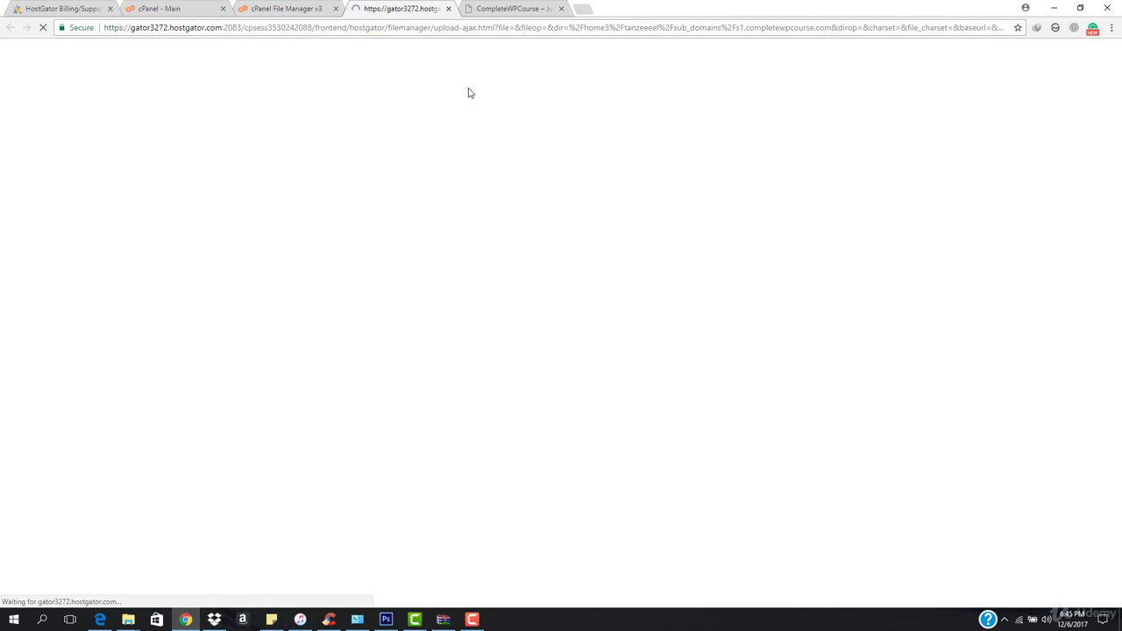
{"action": "left_click", "coordinate": [561, 250]}
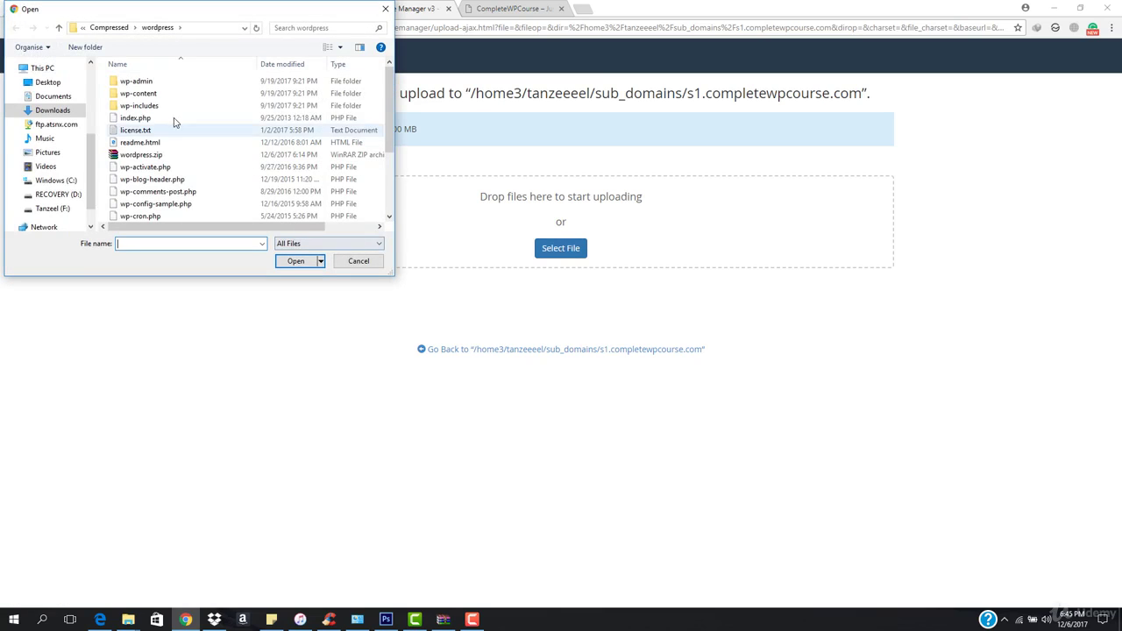
{"action": "left_click", "coordinate": [166, 155]}
{"action": "left_click", "coordinate": [296, 261]}
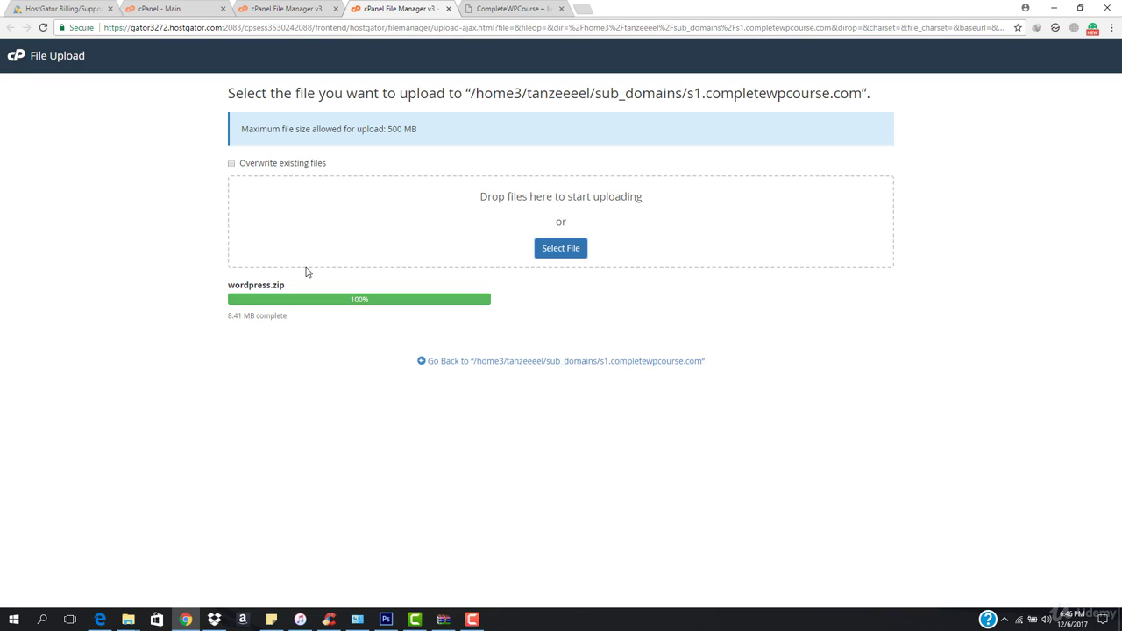
{"action": "left_click", "coordinate": [513, 368]}
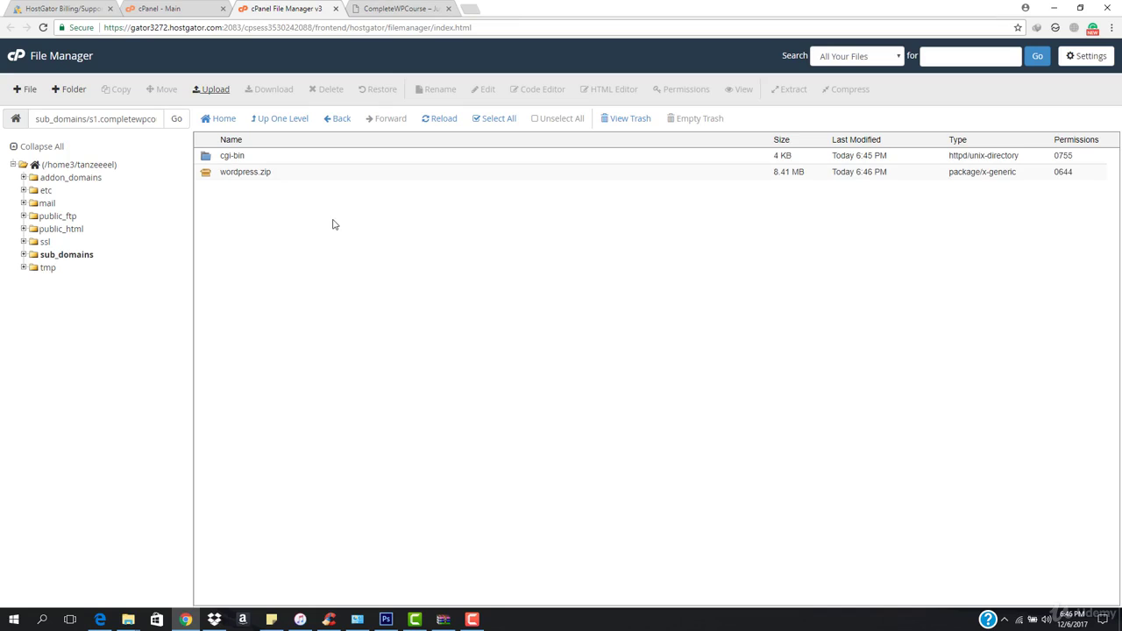
Extract wordpress.zip into the current folder and reload the listing
{"action": "right_click", "coordinate": [294, 173]}
{"action": "left_click", "coordinate": [346, 308]}
{"action": "left_click", "coordinate": [638, 385]}
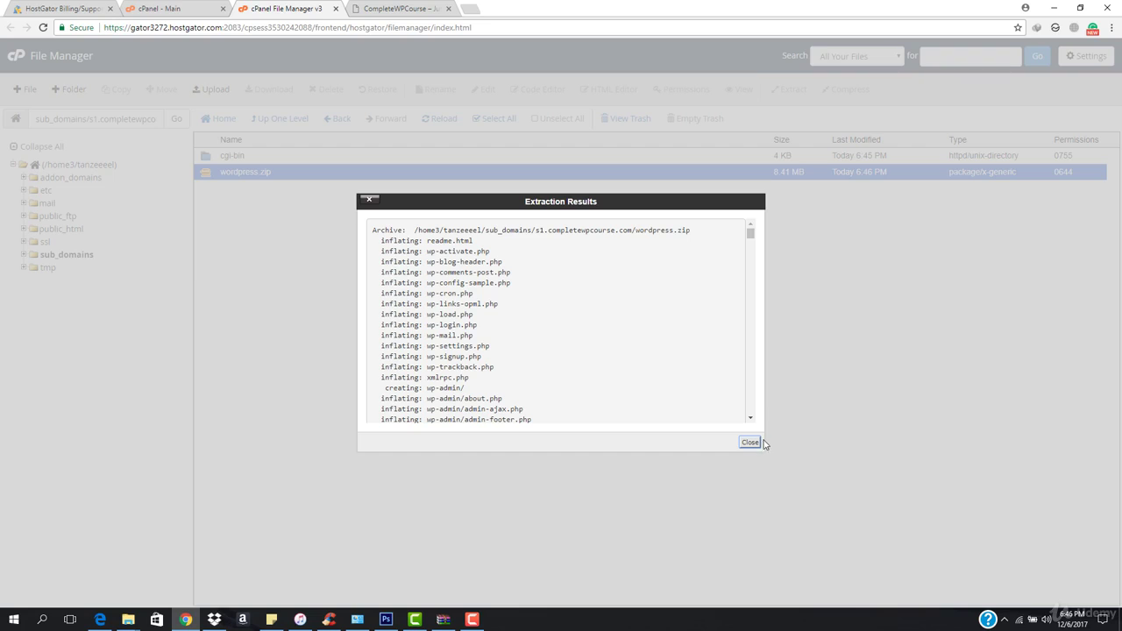
{"action": "left_click", "coordinate": [749, 442]}
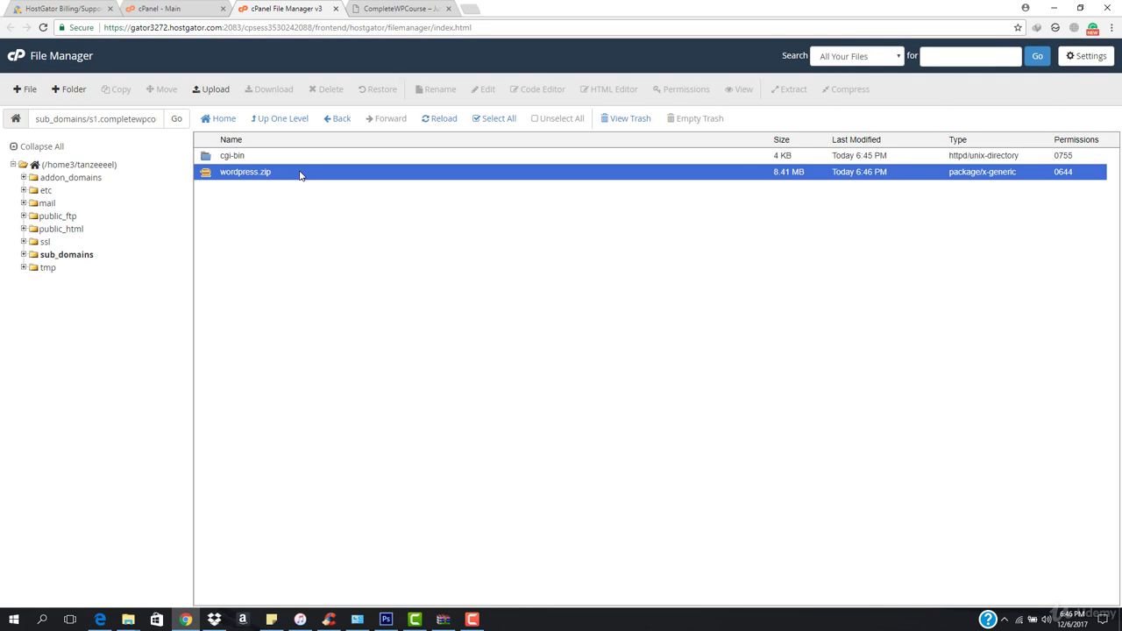
{"action": "left_click", "coordinate": [444, 122]}
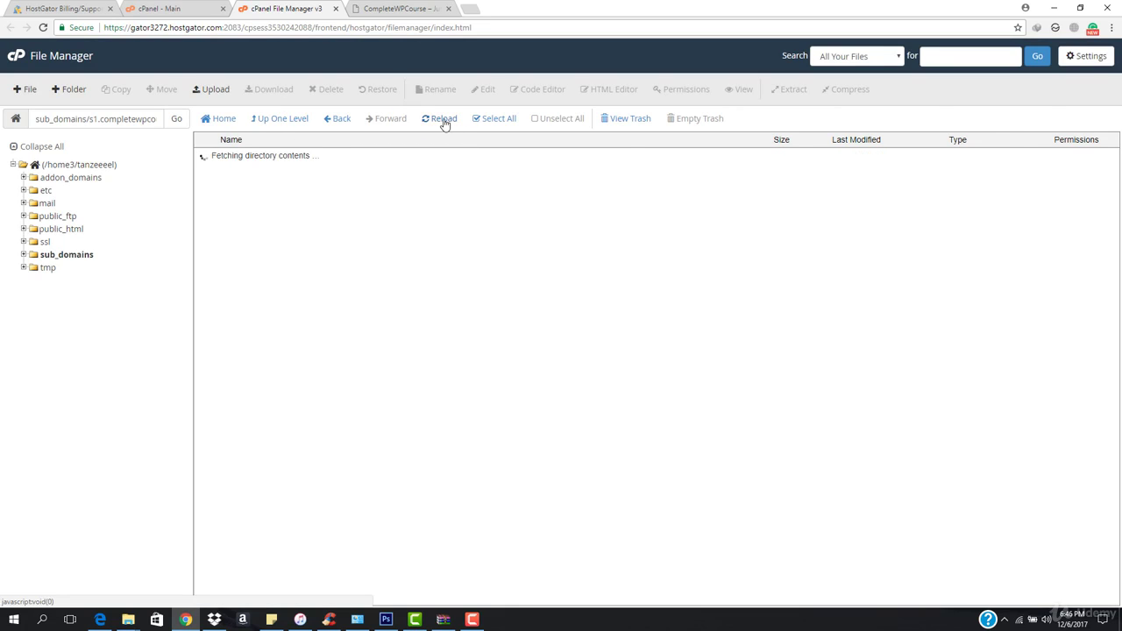
Permanently delete wordpress.zip, then switch to the CompleteWPCourse site
{"action": "left_click", "coordinate": [298, 272]}
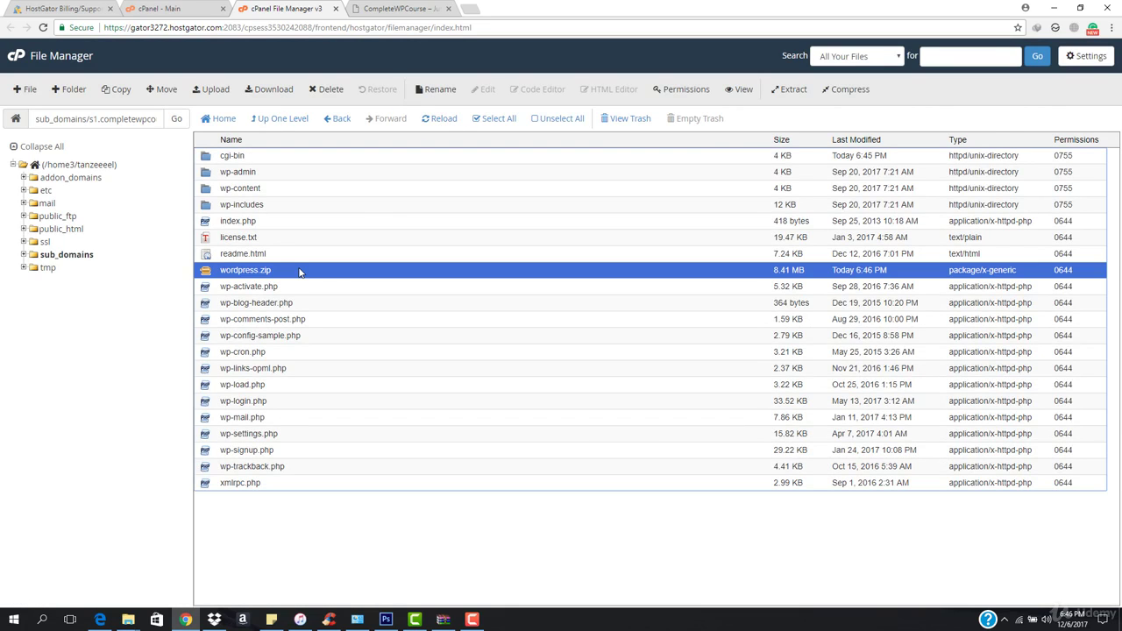
{"action": "key", "text": "Delete"}
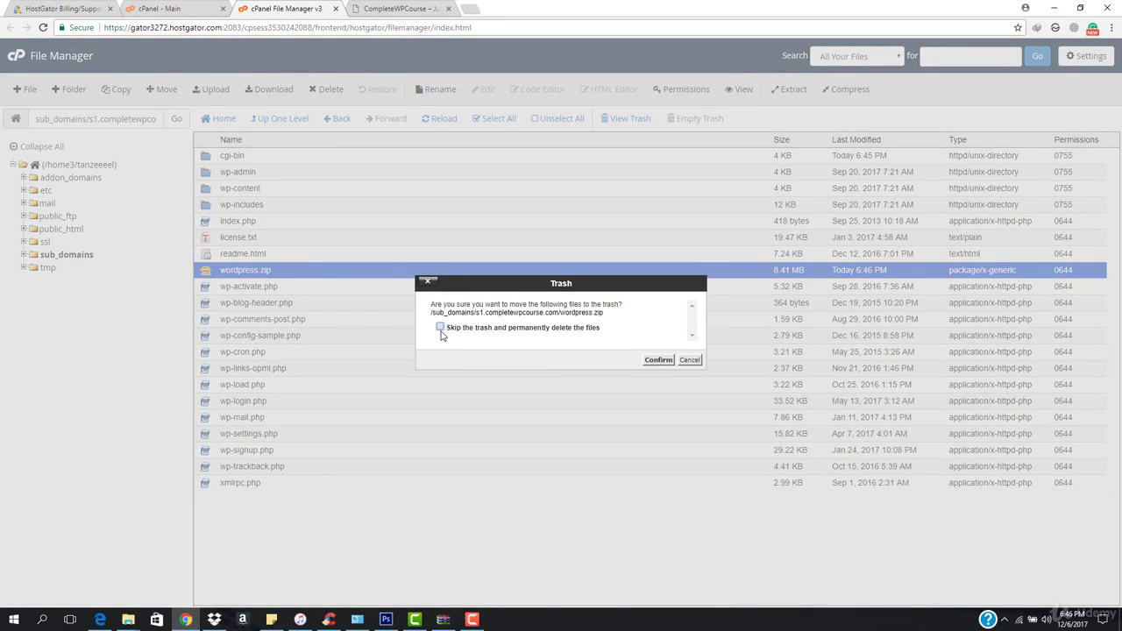
{"action": "left_click", "coordinate": [658, 360]}
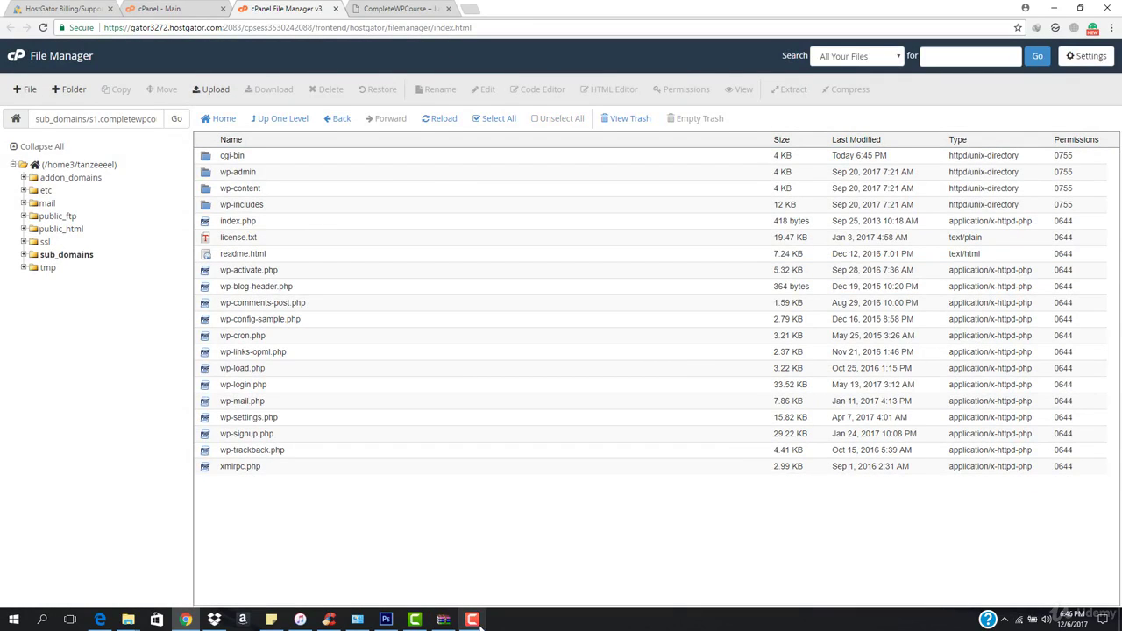
{"action": "key", "text": "ctrl+Tab"}
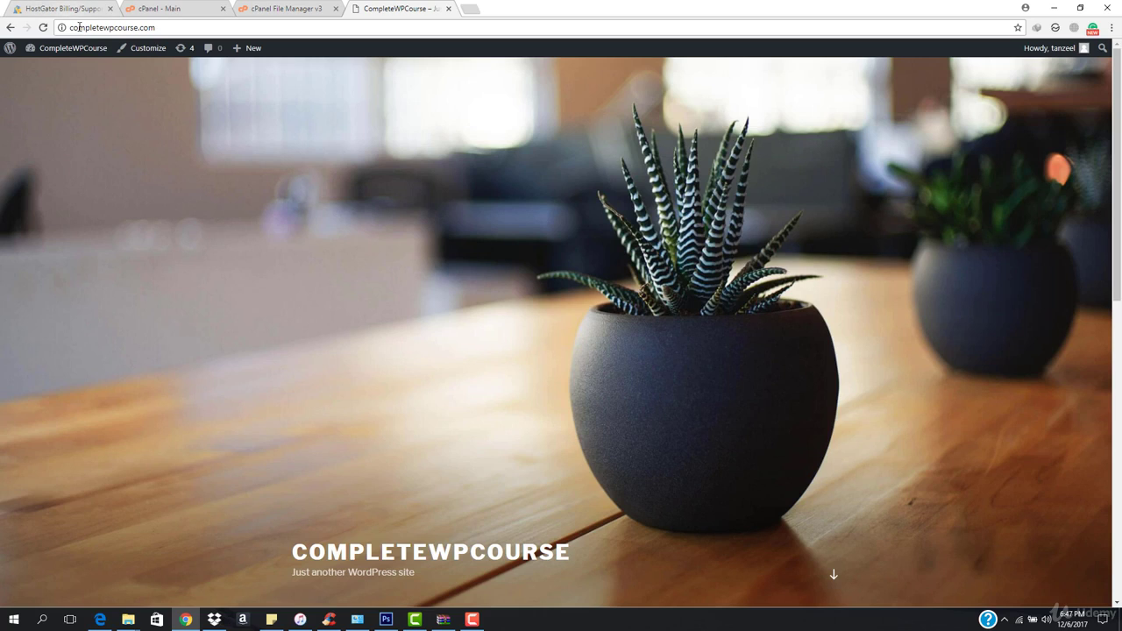
Visit s1.completewpcourse.com, which shows a 404 Page Not Found, then return to the cPanel dashboard
{"action": "double_click", "coordinate": [71, 27]}
{"action": "left_click", "coordinate": [71, 27]}
{"action": "type", "text": "s1."}
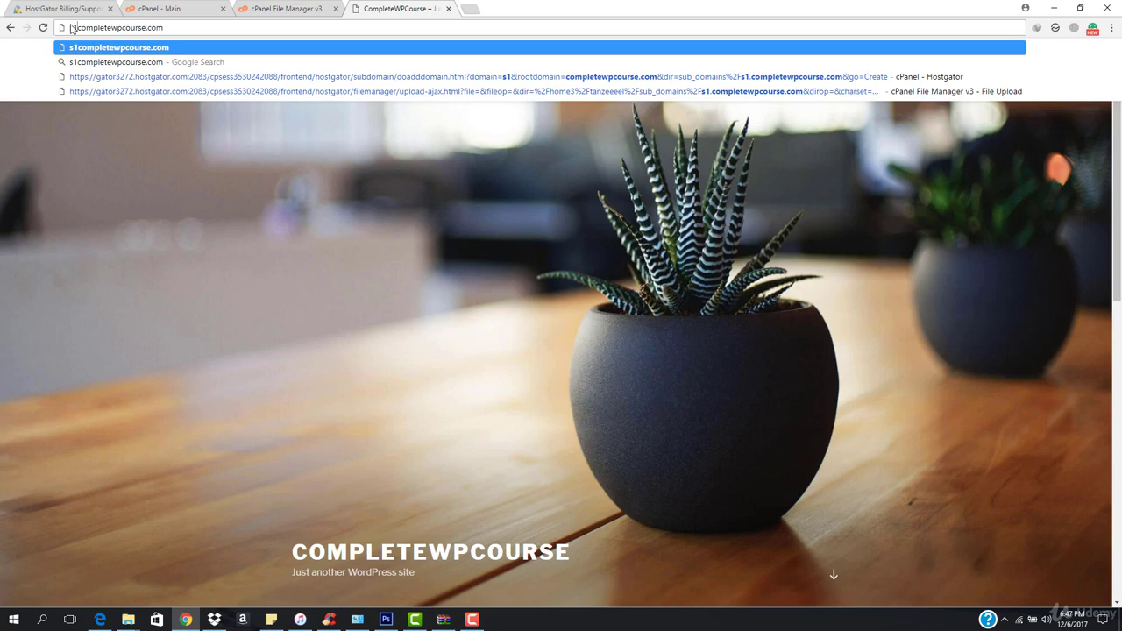
{"action": "key", "text": "Return"}
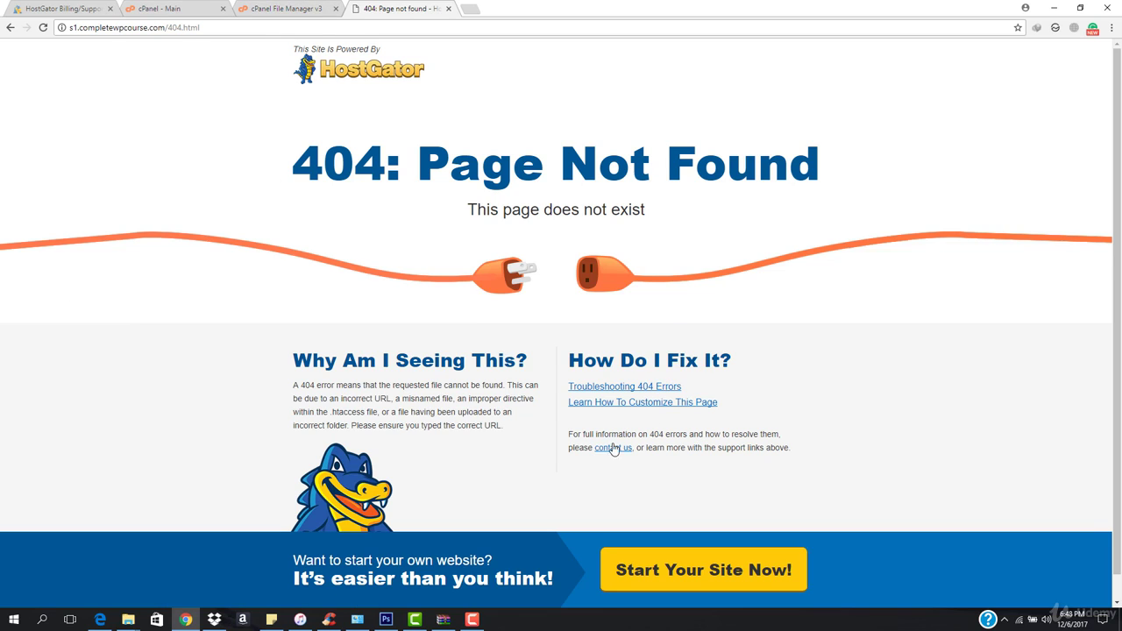
{"action": "left_click", "coordinate": [274, 7]}
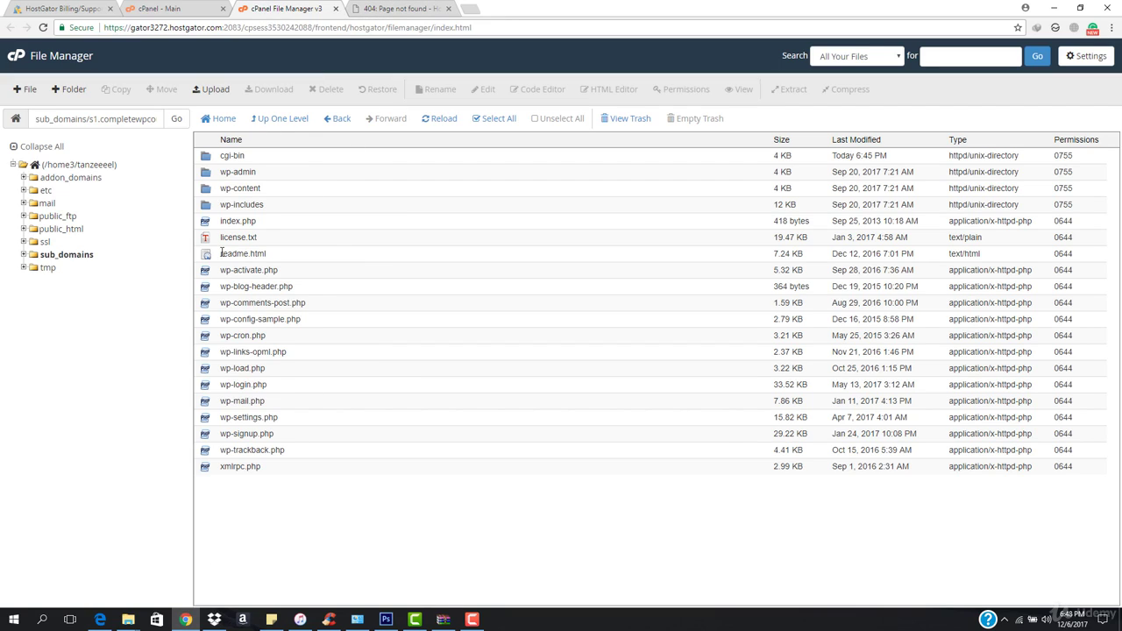
{"action": "left_click", "coordinate": [418, 6]}
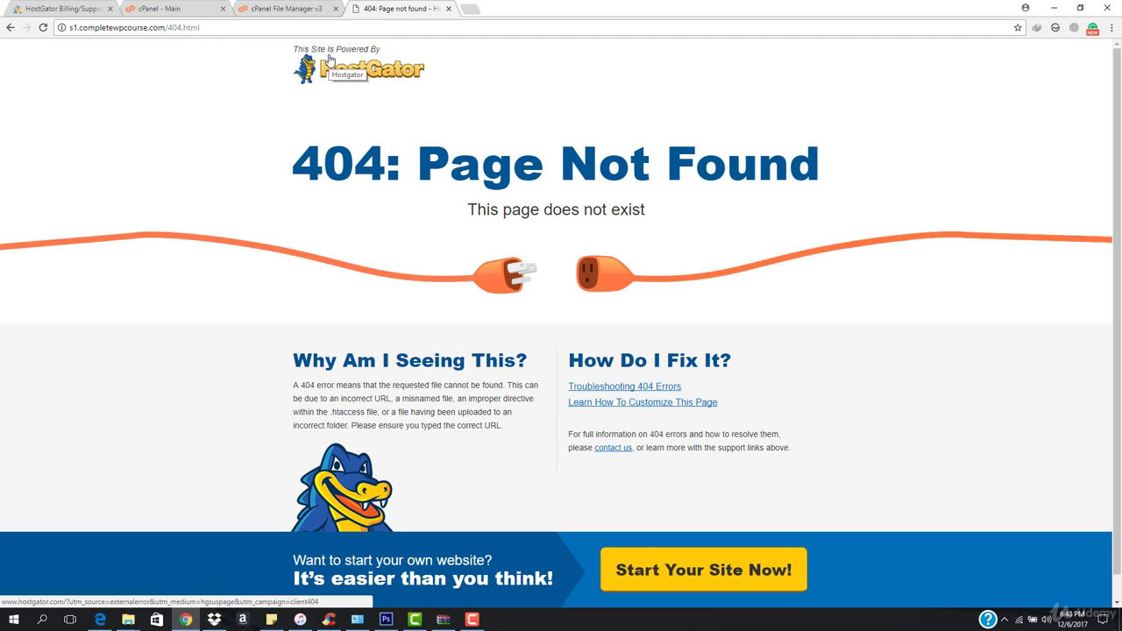
{"action": "left_click", "coordinate": [168, 8]}
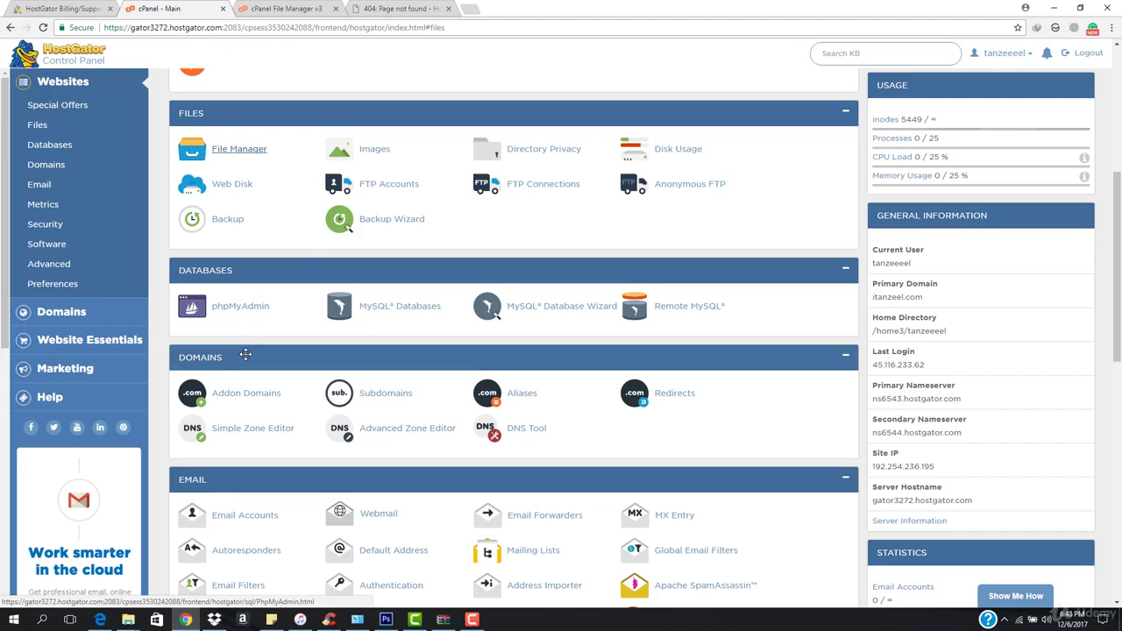
Open the MySQL Databases page and scroll through the three existing databases
{"action": "left_click", "coordinate": [399, 306]}
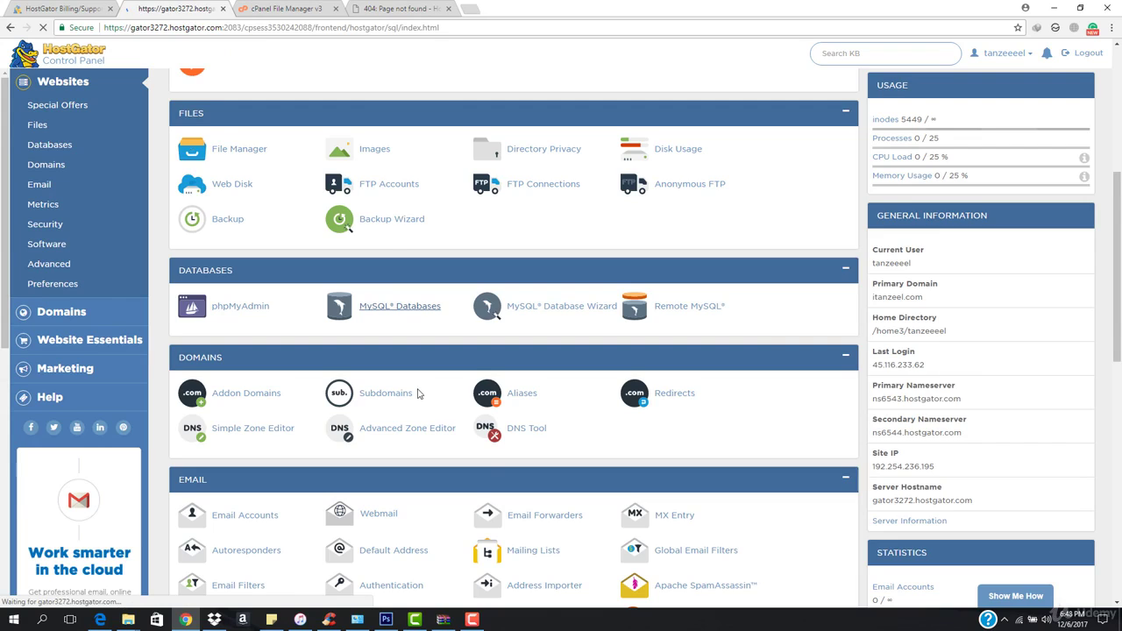
{"action": "scroll", "coordinate": [386, 385], "scroll_direction": "down", "scroll_amount": 3}
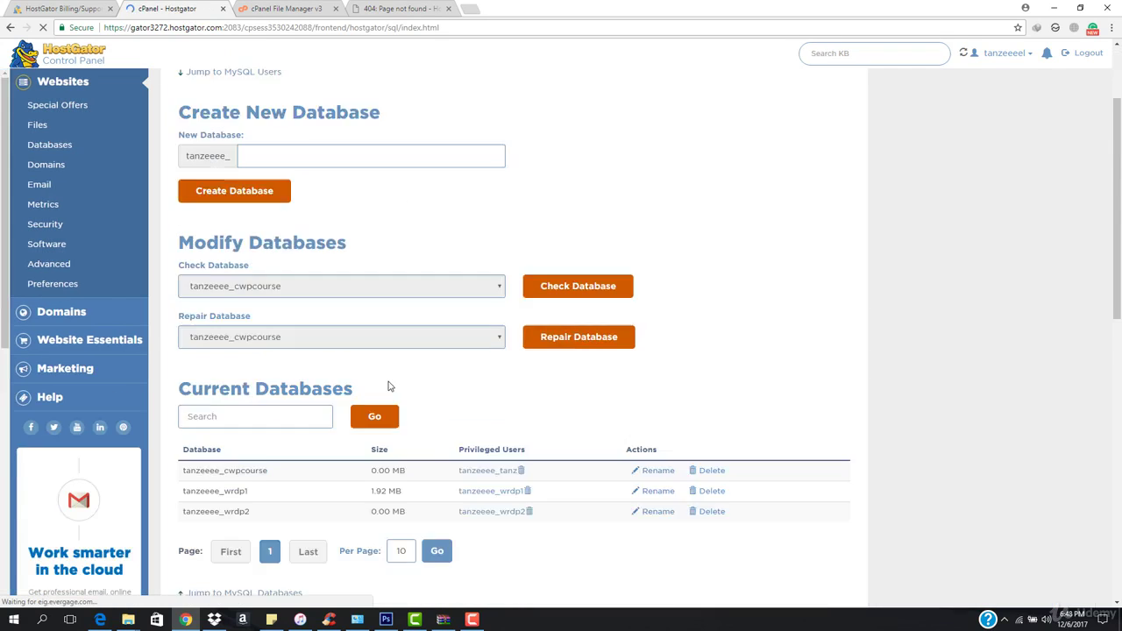
{"action": "scroll", "coordinate": [390, 385], "scroll_direction": "down", "scroll_amount": 3}
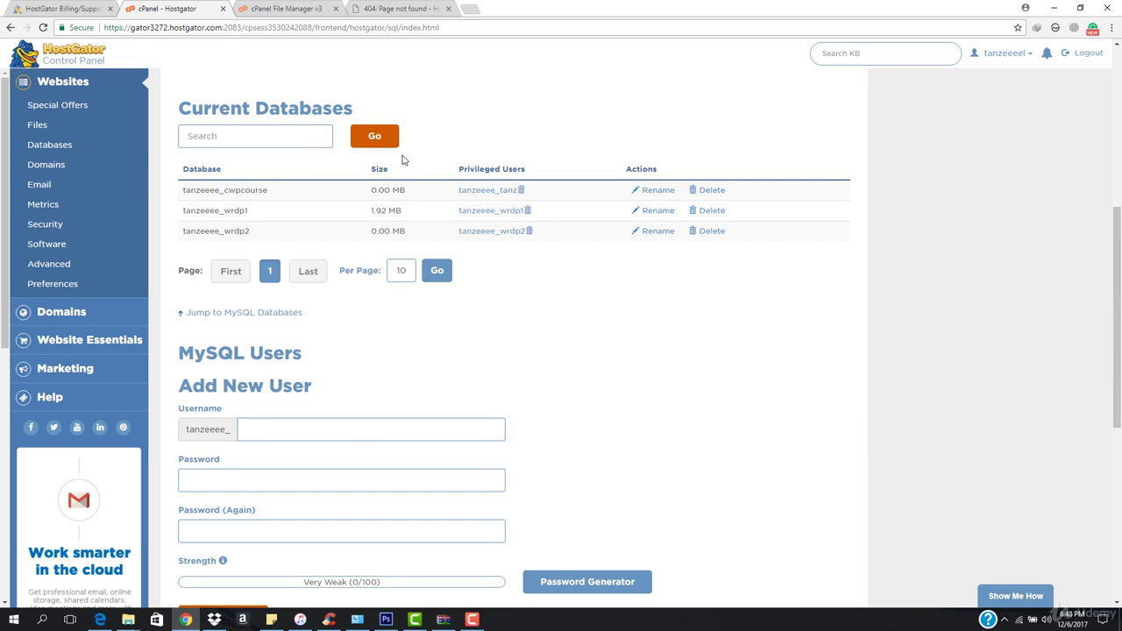
Flip between the 404, File Manager and MySQL Databases tabs, ending on the 404 page
{"action": "left_click", "coordinate": [386, 7]}
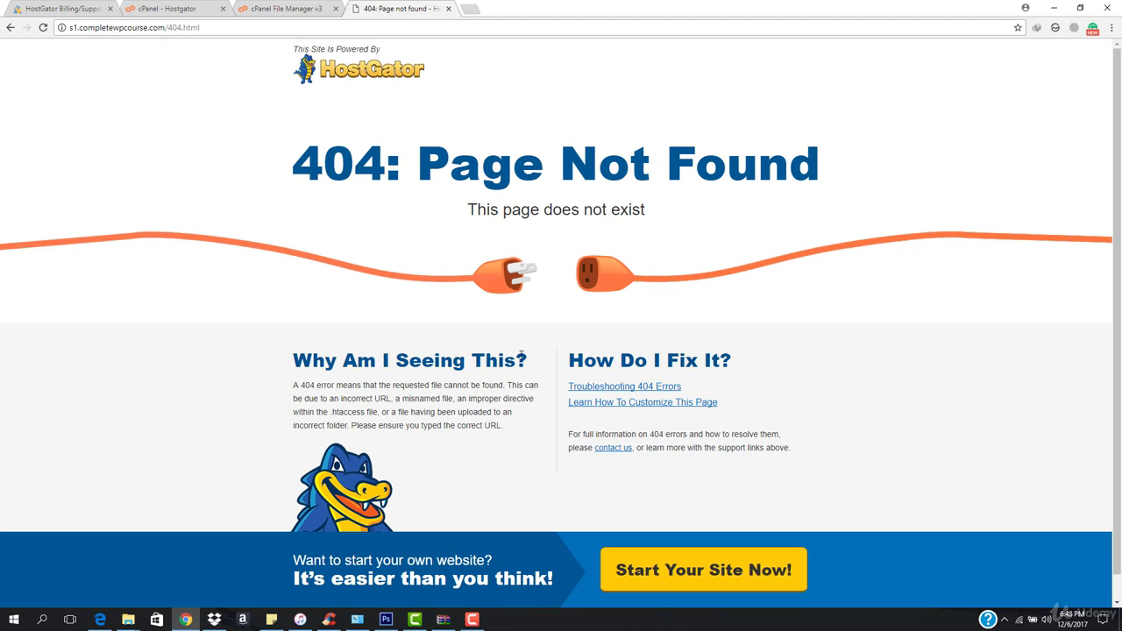
{"action": "left_click", "coordinate": [281, 8]}
{"action": "left_click", "coordinate": [168, 8]}
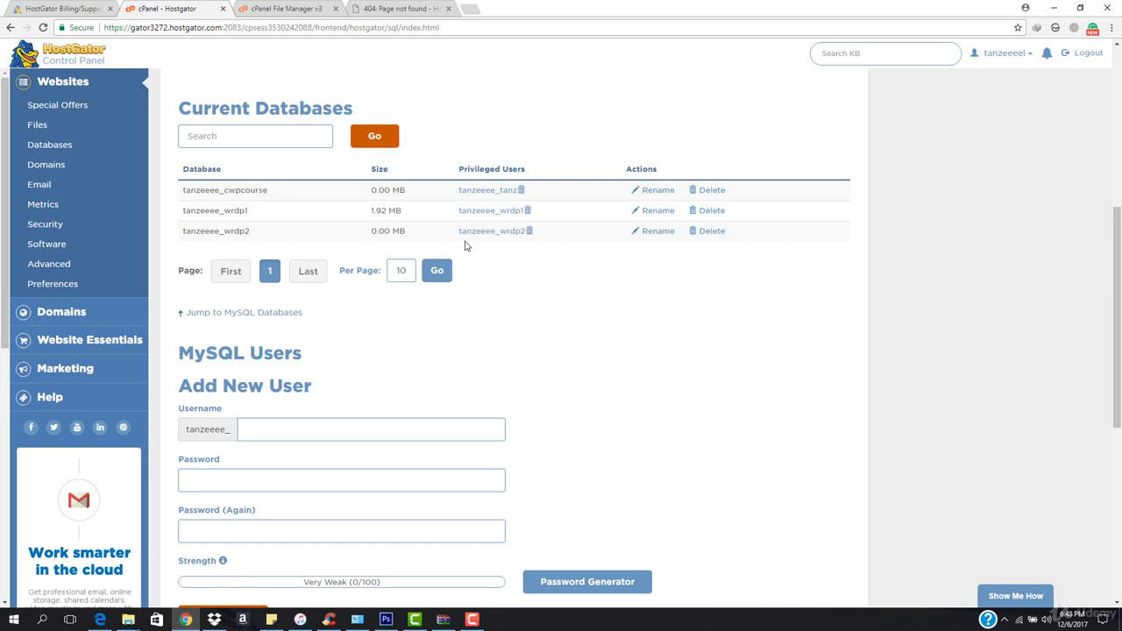
{"action": "left_click", "coordinate": [401, 8]}
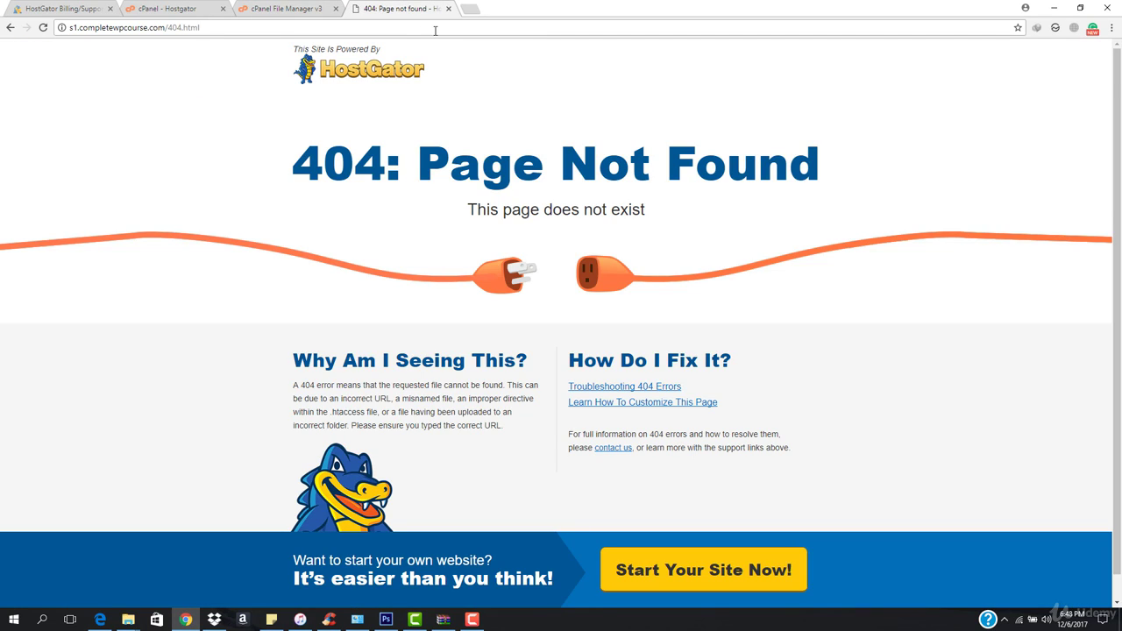
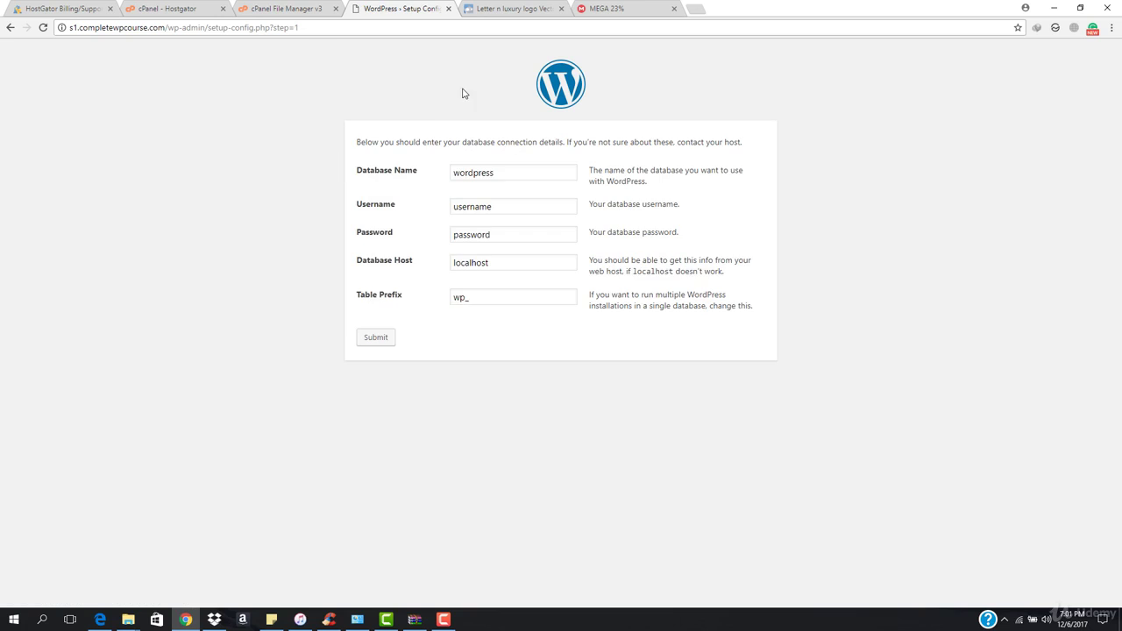
Copy the course database name from cPanel into the WordPress Database Name field
{"action": "double_click", "coordinate": [517, 173]}
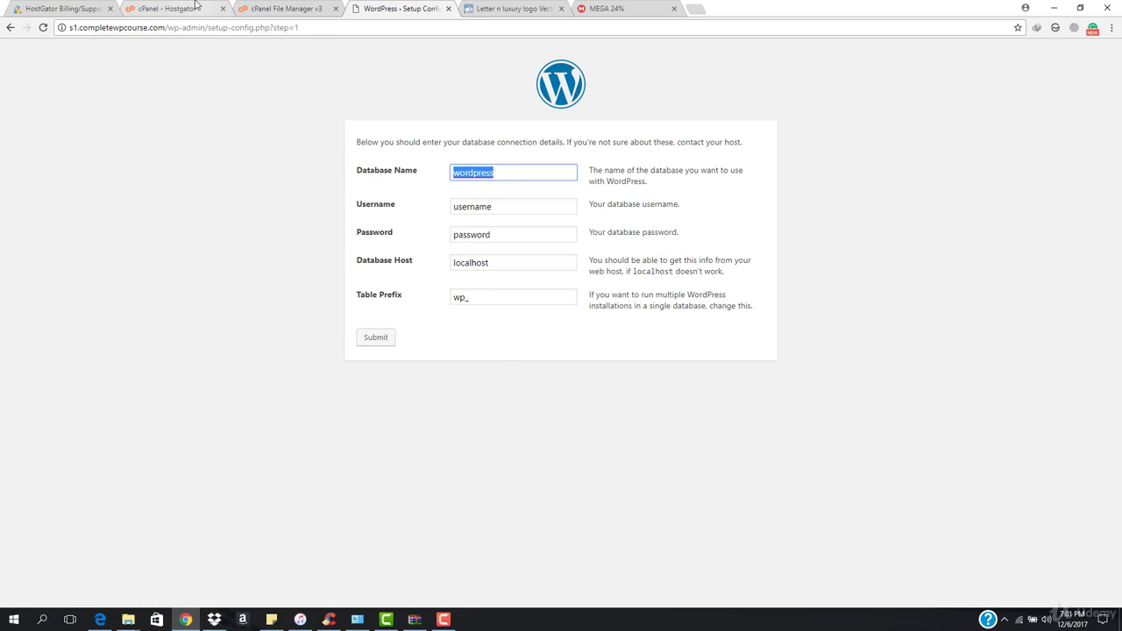
{"action": "left_click", "coordinate": [194, 8]}
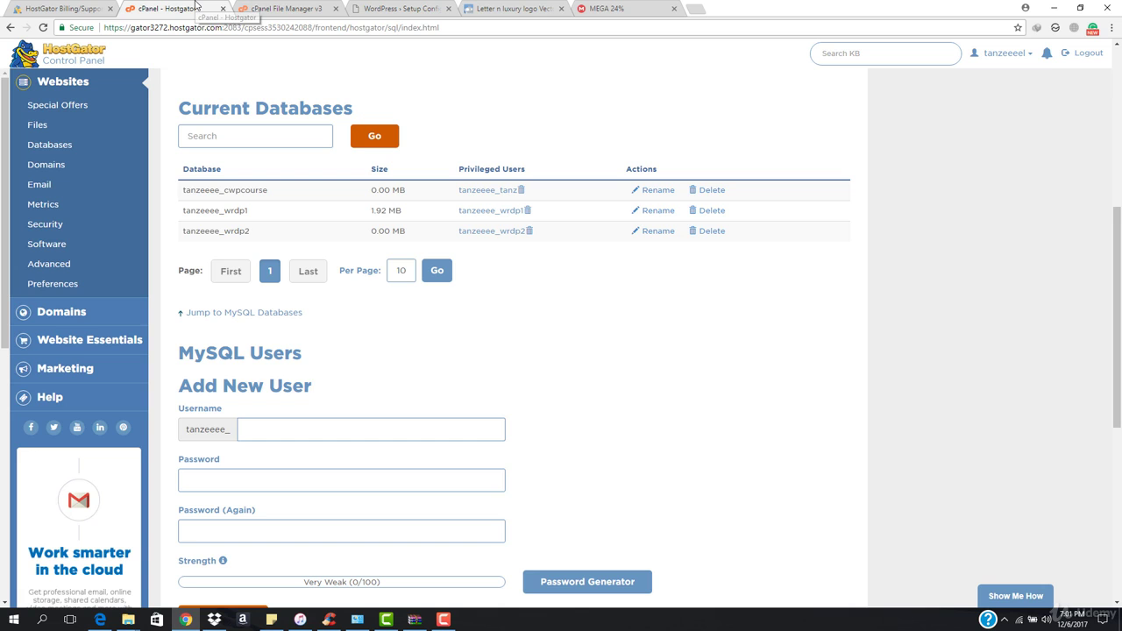
{"action": "double_click", "coordinate": [232, 194]}
{"action": "key", "text": "ctrl+c"}
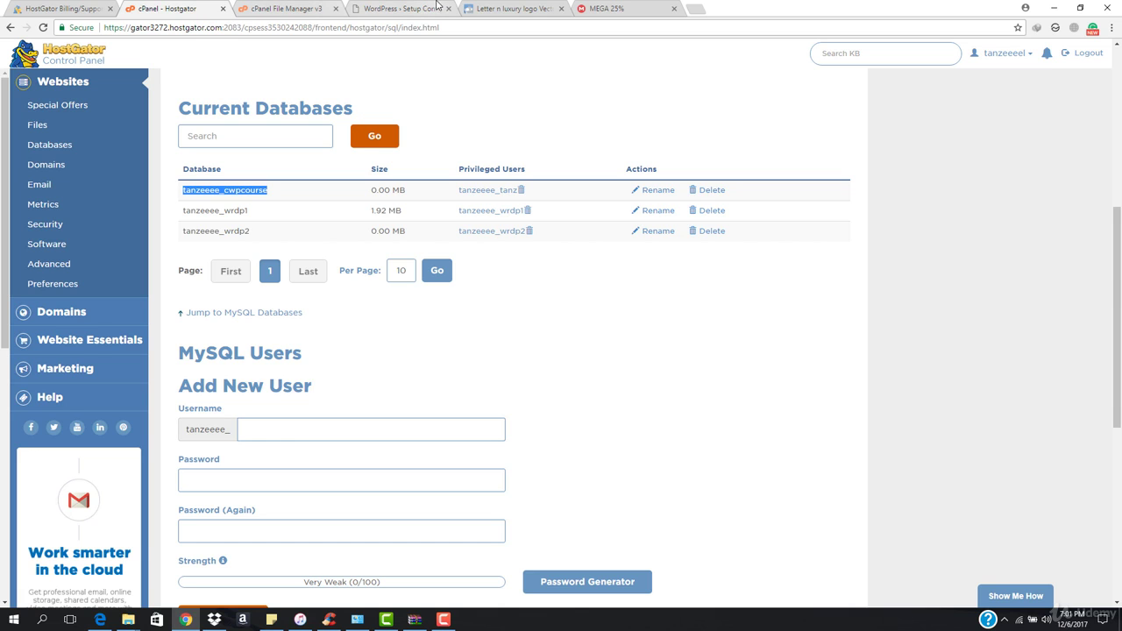
{"action": "left_click", "coordinate": [438, 8]}
{"action": "key", "text": "ctrl+v"}
{"action": "key", "text": "BackSpace"}
{"action": "key", "text": "Tab"}
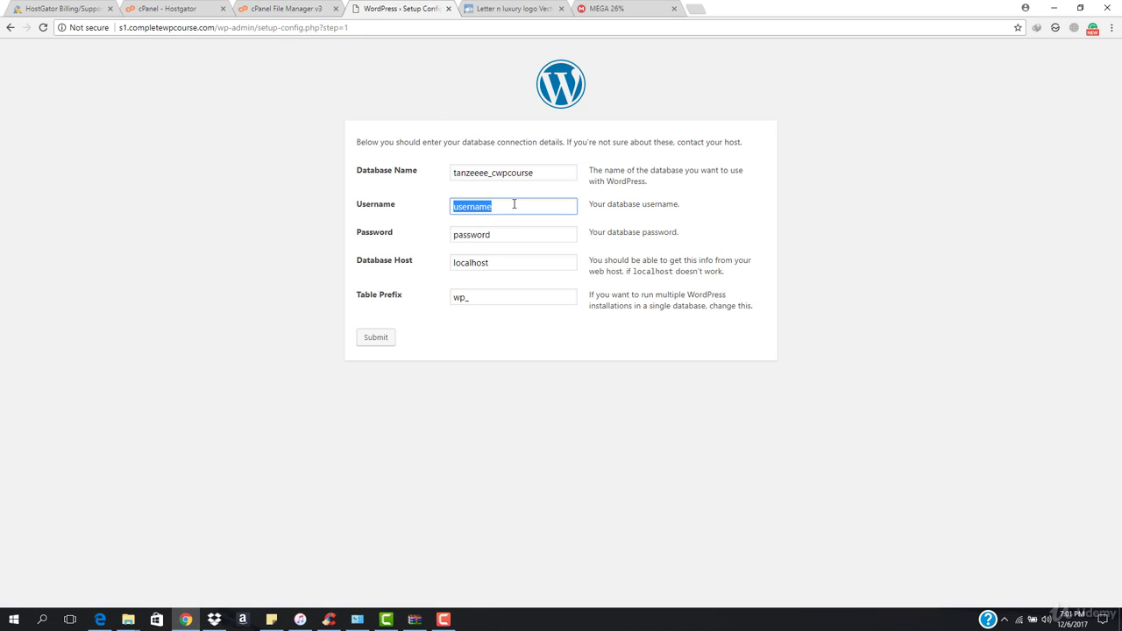
Copy the database's privileged user from cPanel into the Username field
{"action": "left_click", "coordinate": [323, 4]}
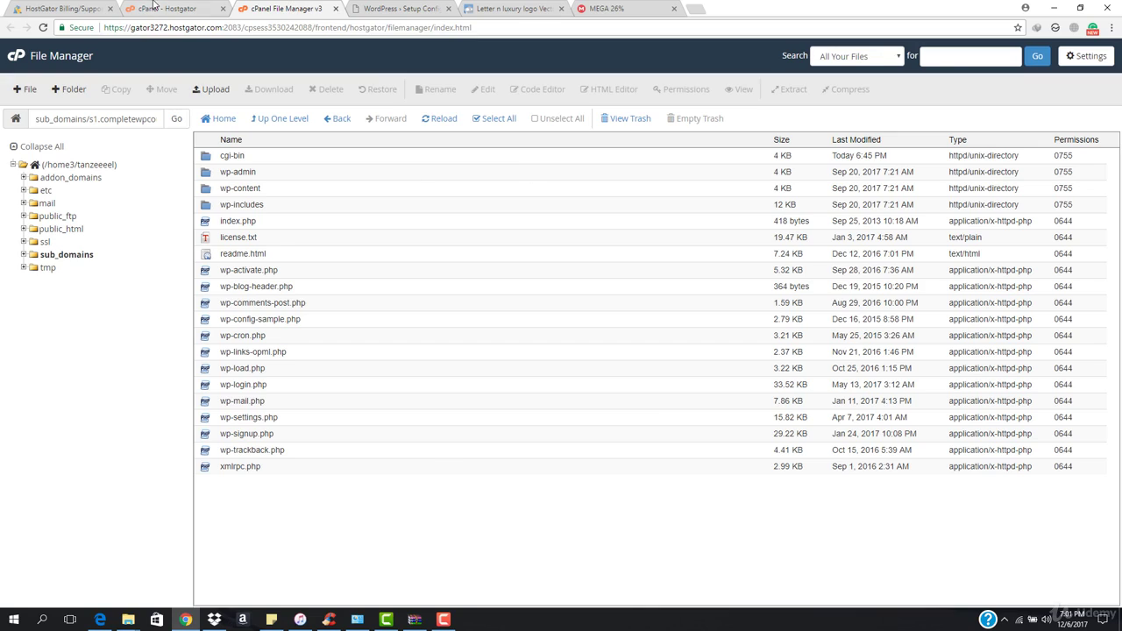
{"action": "left_click", "coordinate": [158, 7]}
{"action": "left_click_drag", "start_coordinate": [460, 191], "coordinate": [522, 201]}
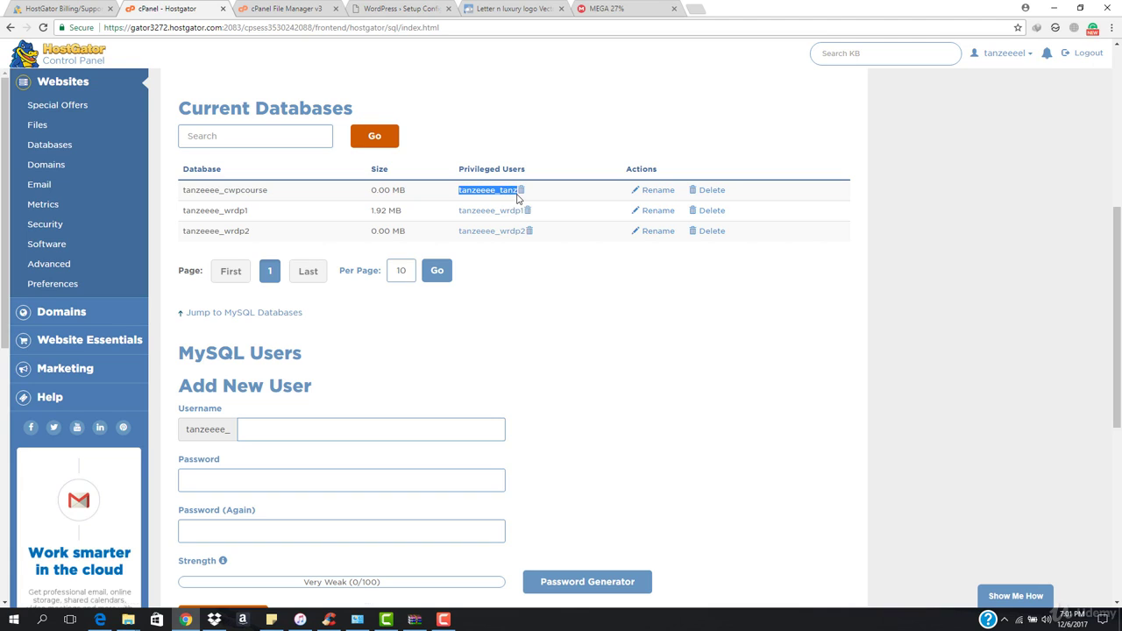
{"action": "left_click", "coordinate": [401, 9]}
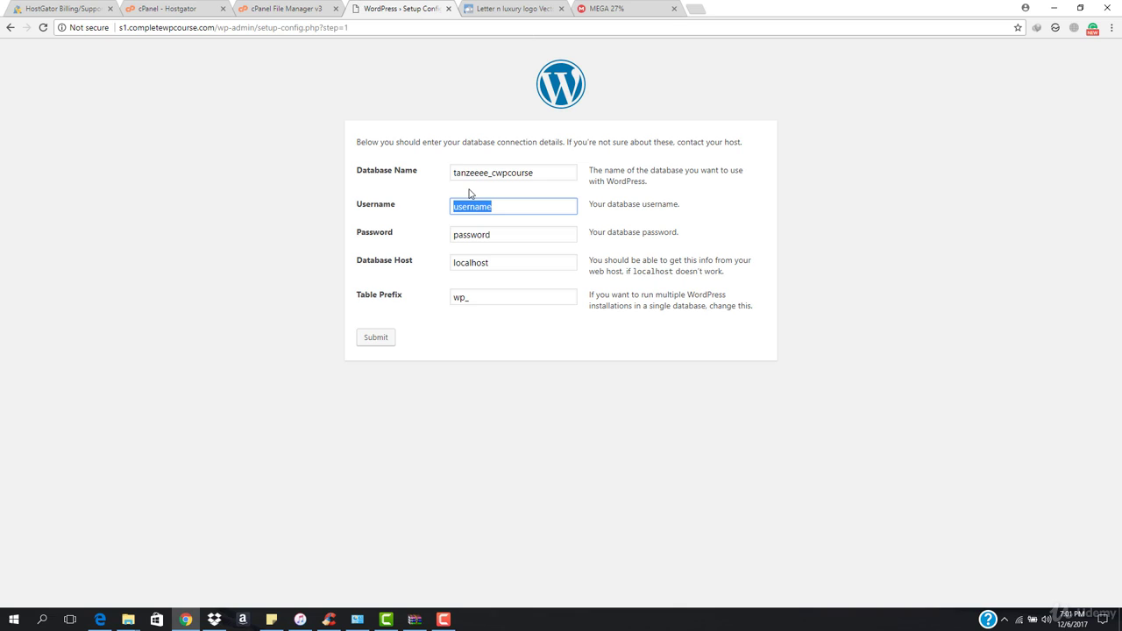
{"action": "key", "text": "ctrl+v"}
{"action": "left_click", "coordinate": [435, 206]}
Replace the placeholder password with the database password
{"action": "double_click", "coordinate": [539, 235]}
{"action": "key", "text": "ctrl+v"}
{"action": "type", "text": "•••••"}
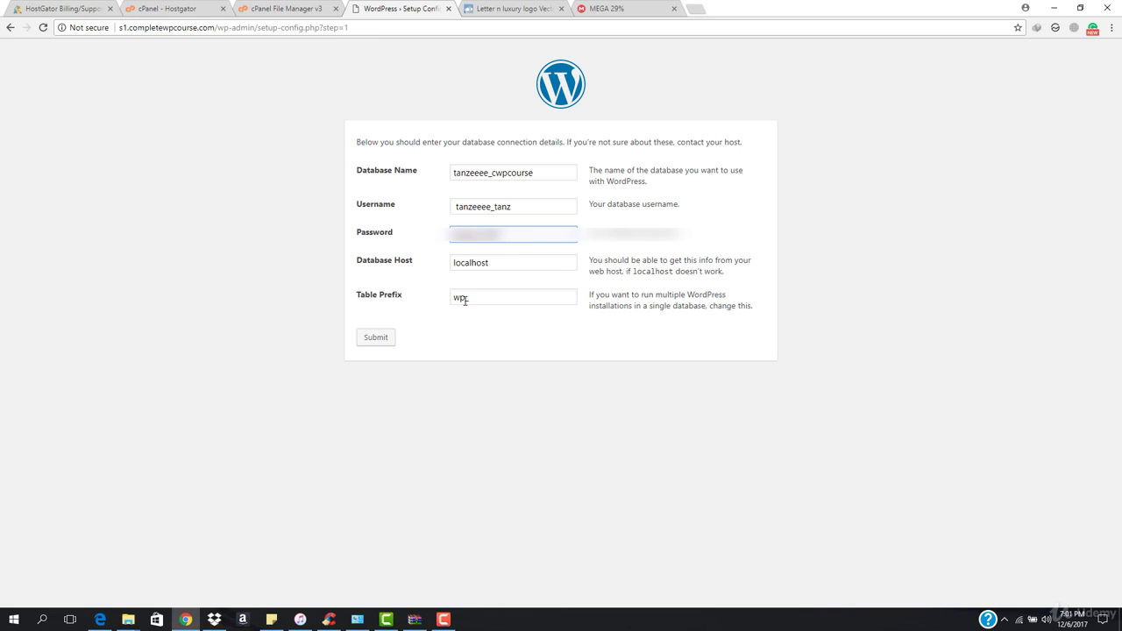
{"action": "left_click", "coordinate": [464, 299]}
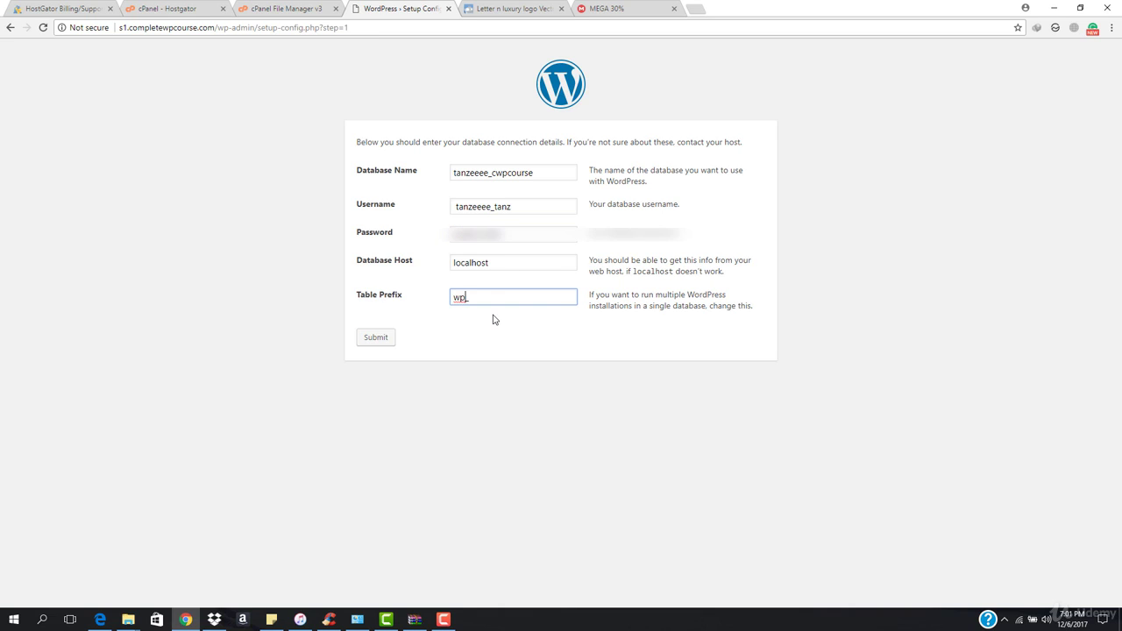
Change the table prefix to wps1_, submit the database details and run the install
{"action": "type", "text": "s1"}
{"action": "type", "text": "_"}
{"action": "left_click", "coordinate": [375, 342]}
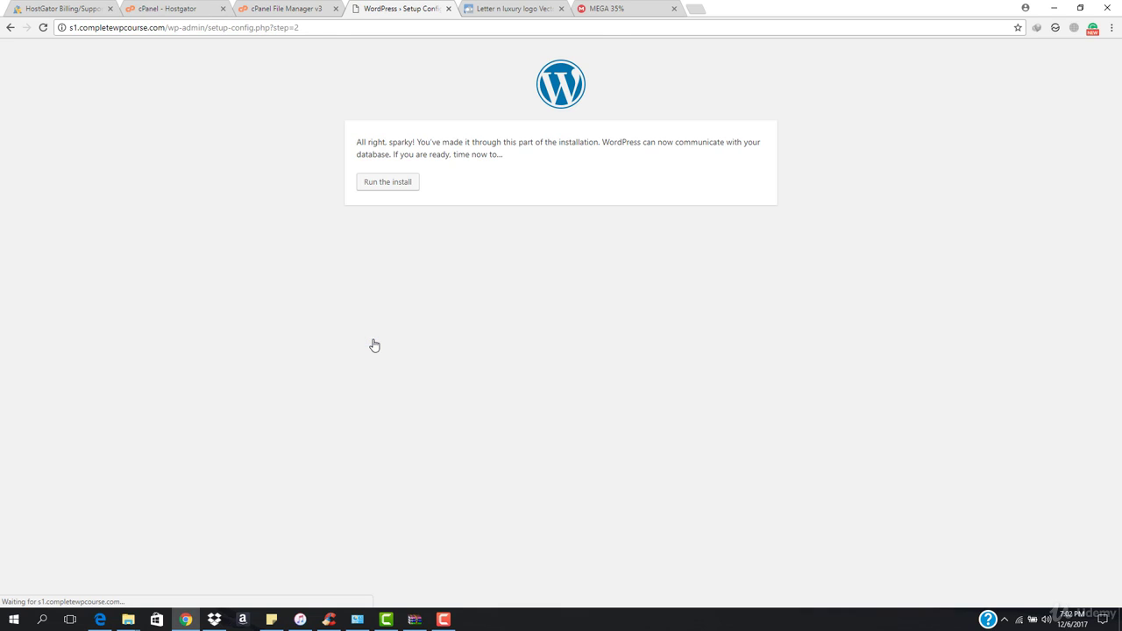
{"action": "left_click", "coordinate": [383, 190]}
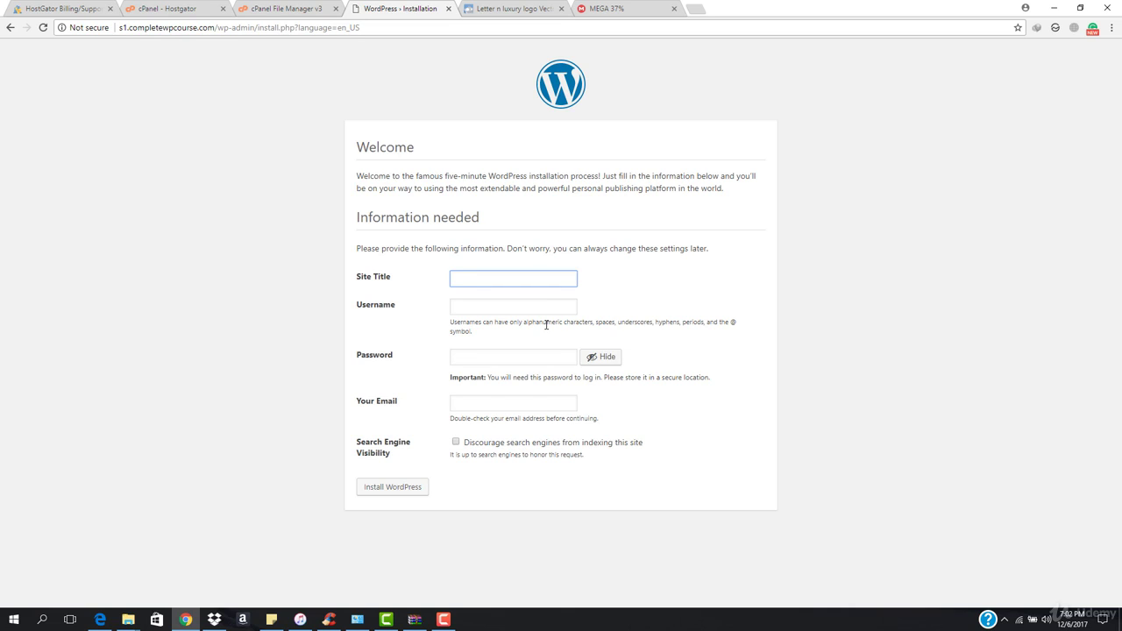
Enter 'site1' as the site title and fill in the admin username
{"action": "type", "text": "site1"}
{"action": "key", "text": "ctrl+a"}
{"action": "type", "text": "sit1"}
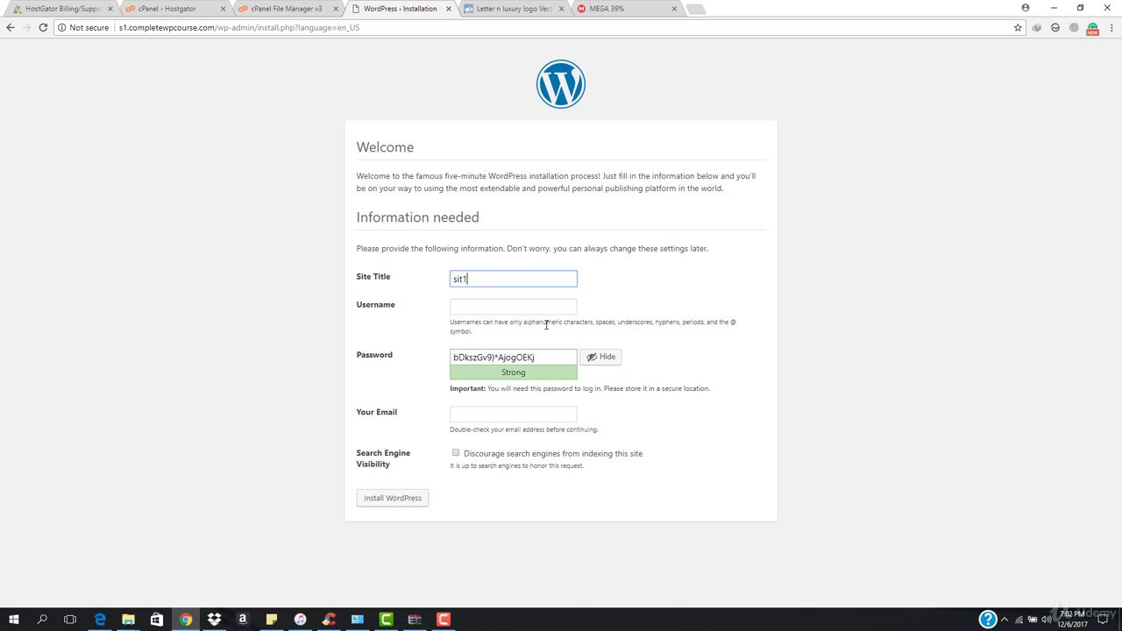
{"action": "key", "text": "BackSpace"}
{"action": "type", "text": "e1"}
{"action": "key", "text": "Tab"}
{"action": "type", "text": "tanzeel"}
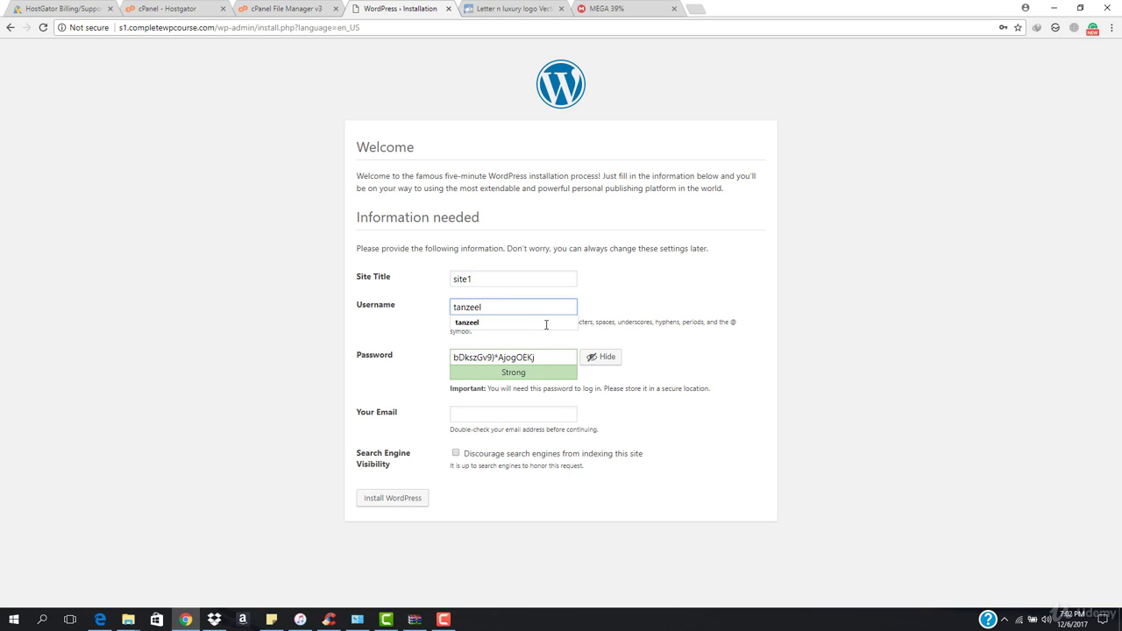
Set the admin password, fill the admin e-mail from saved entries, and install WordPress
{"action": "left_click", "coordinate": [604, 357]}
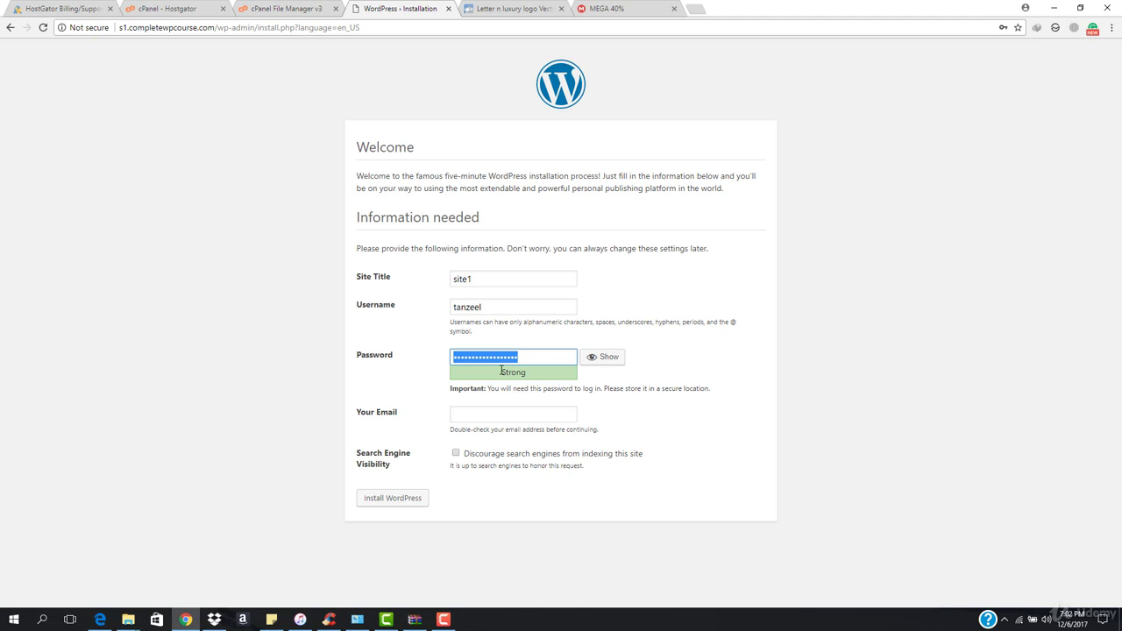
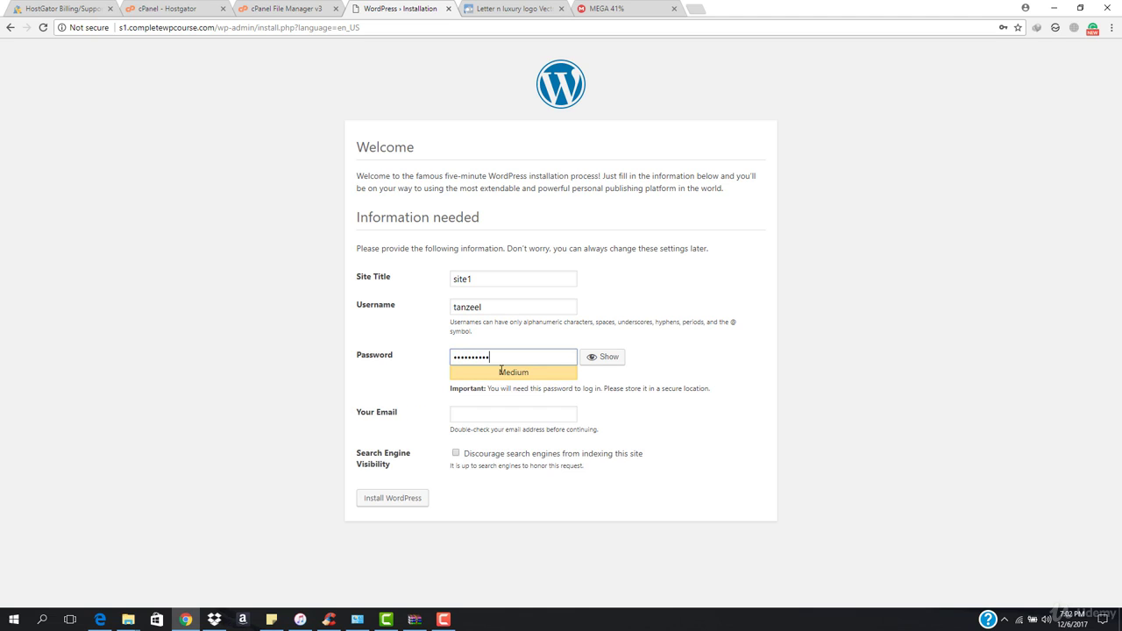
{"action": "left_click", "coordinate": [534, 417]}
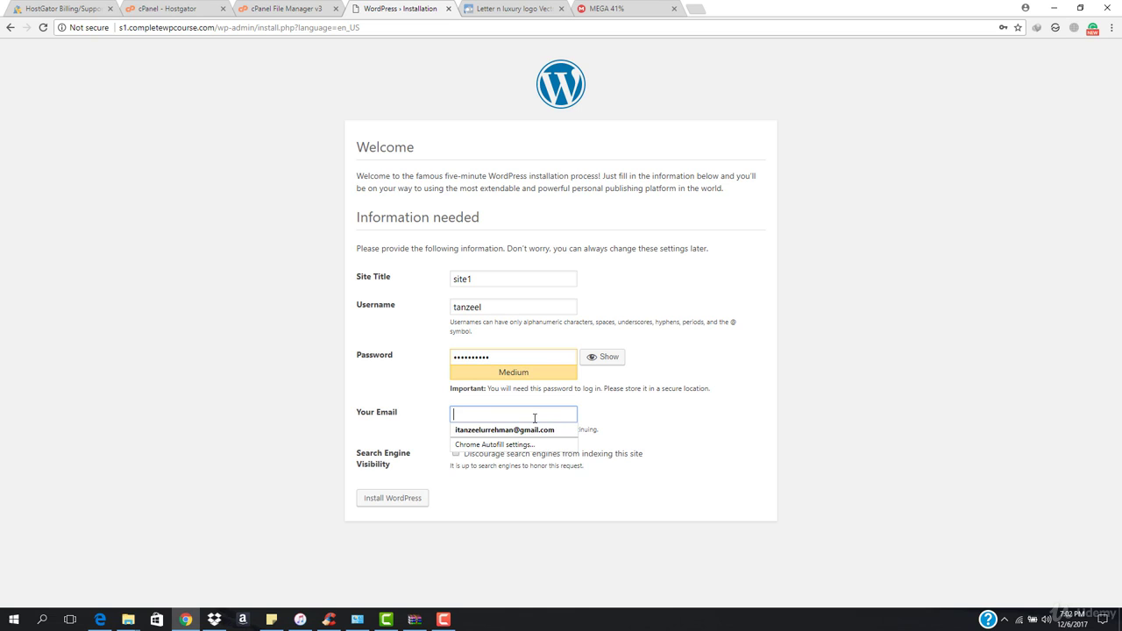
{"action": "left_click", "coordinate": [533, 429]}
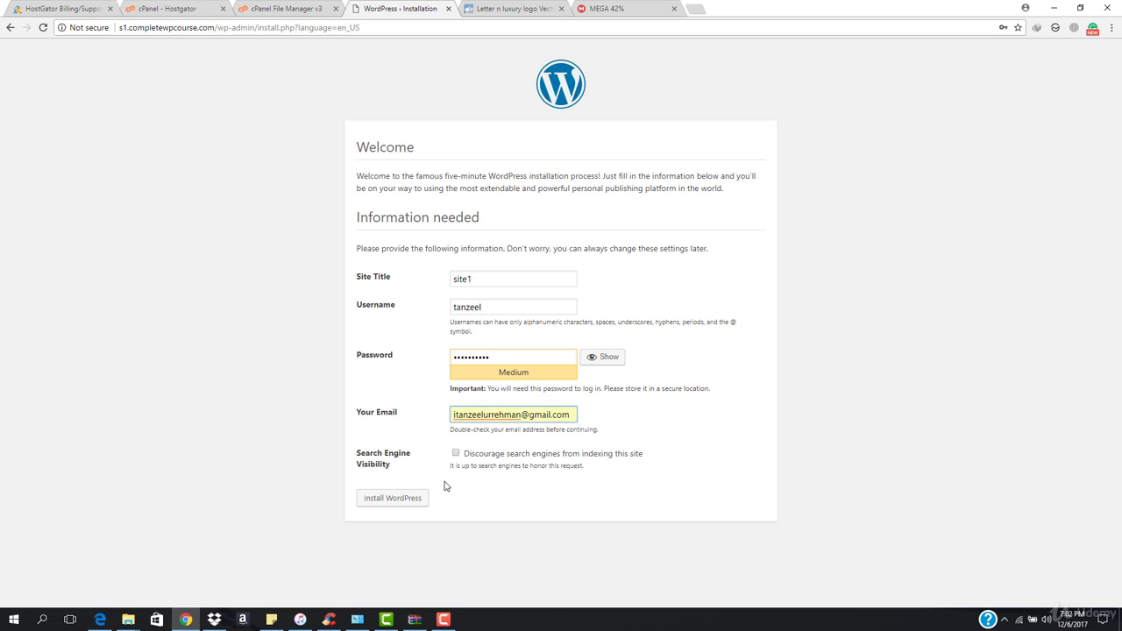
{"action": "left_click", "coordinate": [392, 499]}
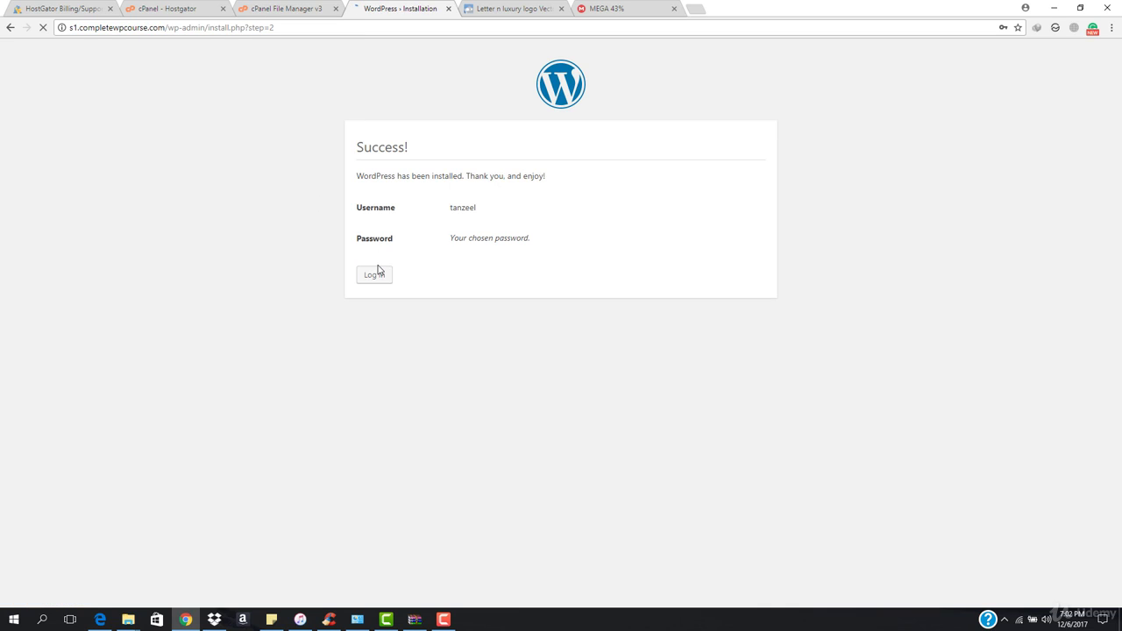
Go to the site1 login page and fill in the saved admin username
{"action": "left_click", "coordinate": [369, 278]}
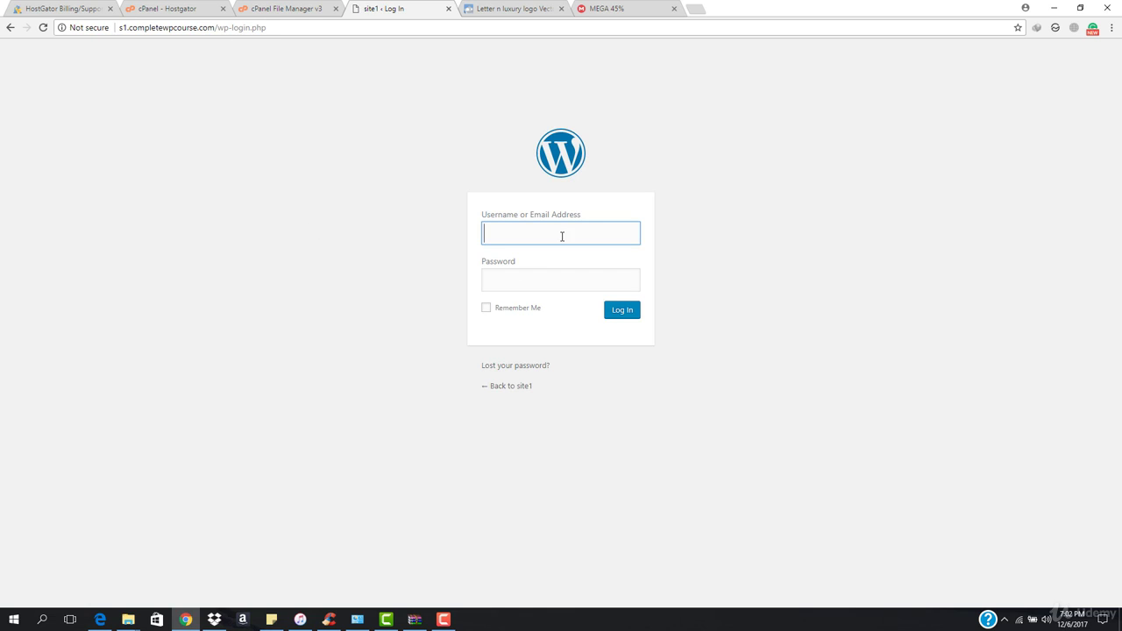
{"action": "left_click", "coordinate": [557, 241]}
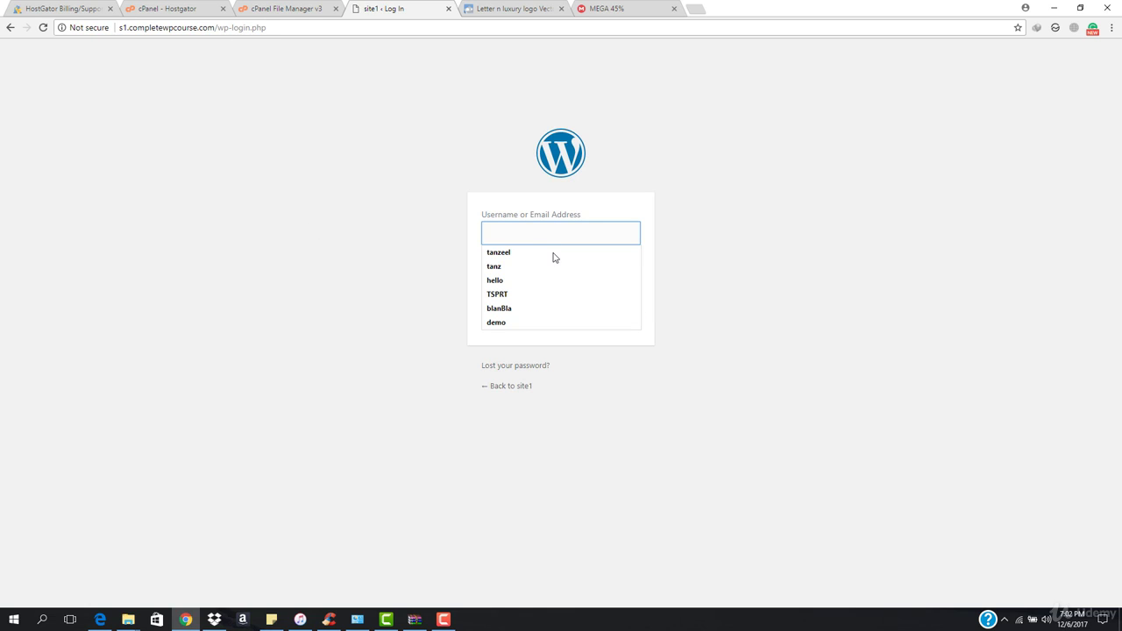
{"action": "left_click", "coordinate": [553, 253]}
{"action": "left_click", "coordinate": [551, 287]}
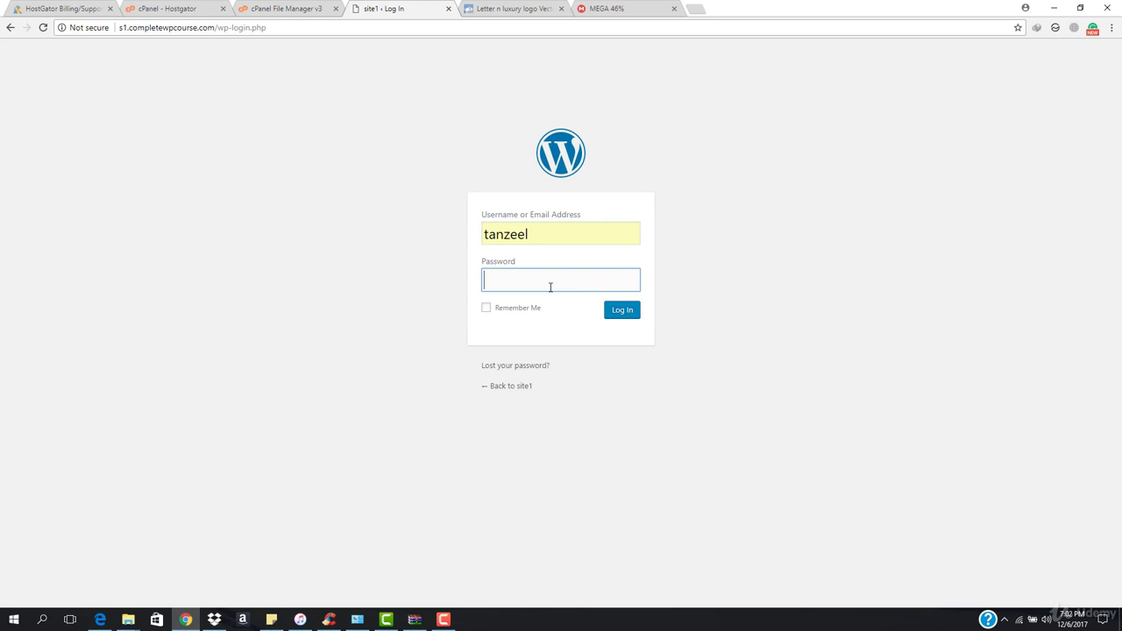